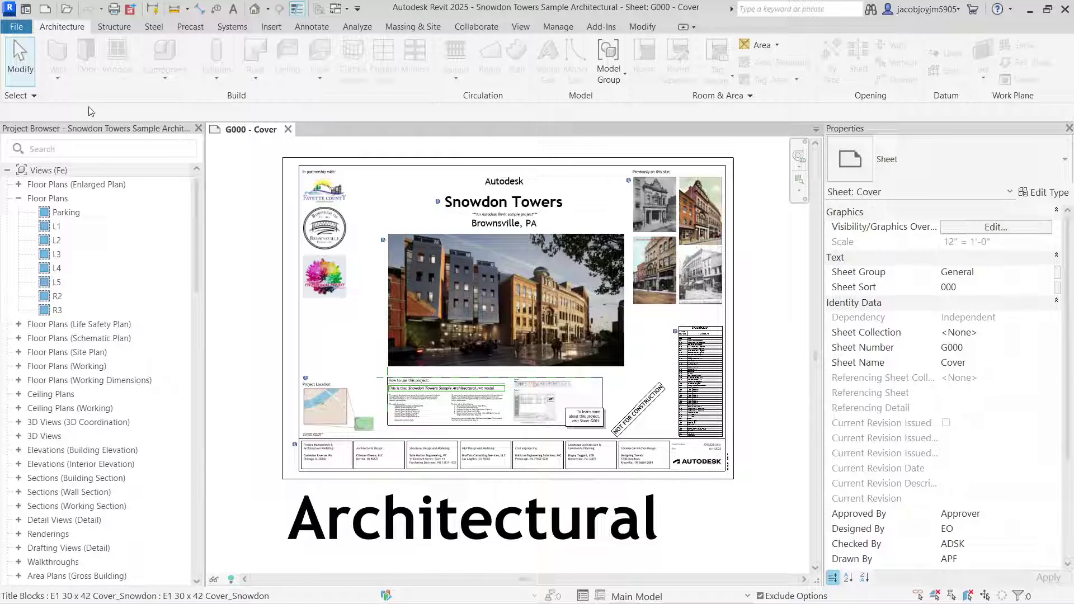
# Open the Revit application icon menu showing the restore, minimize and close options.
pyautogui.click(10, 10)
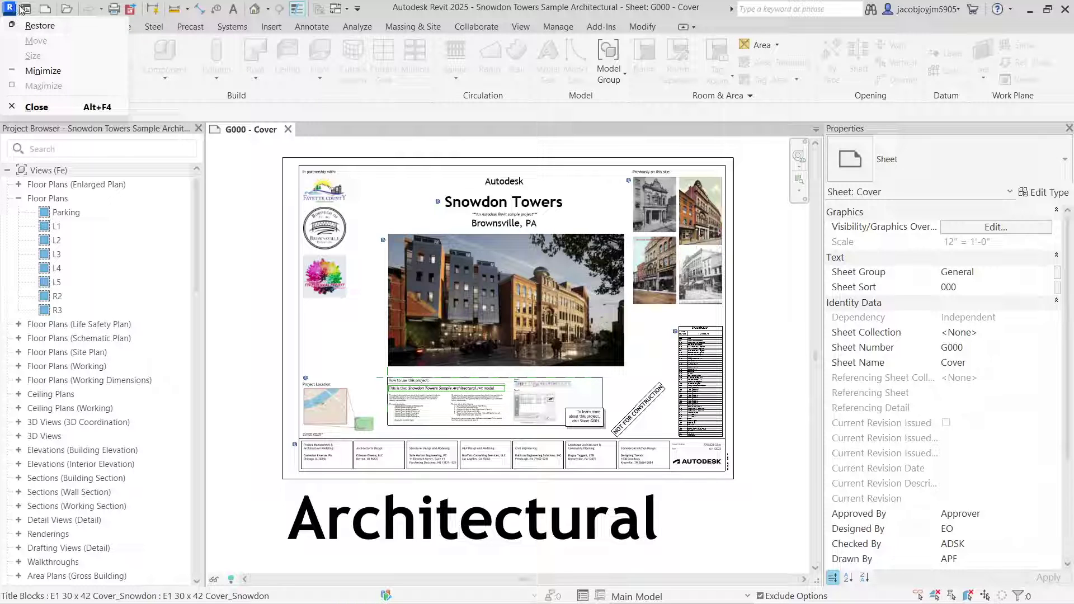
# Close the window menu and switch to the Revit Home page.
pyautogui.click(26, 11)
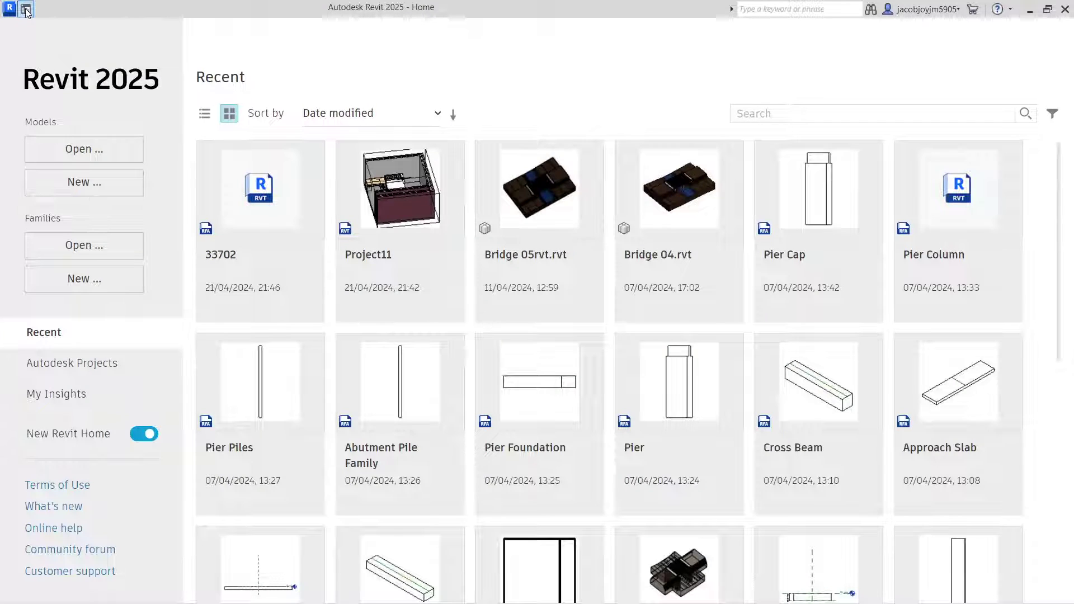
pyautogui.click(26, 11)
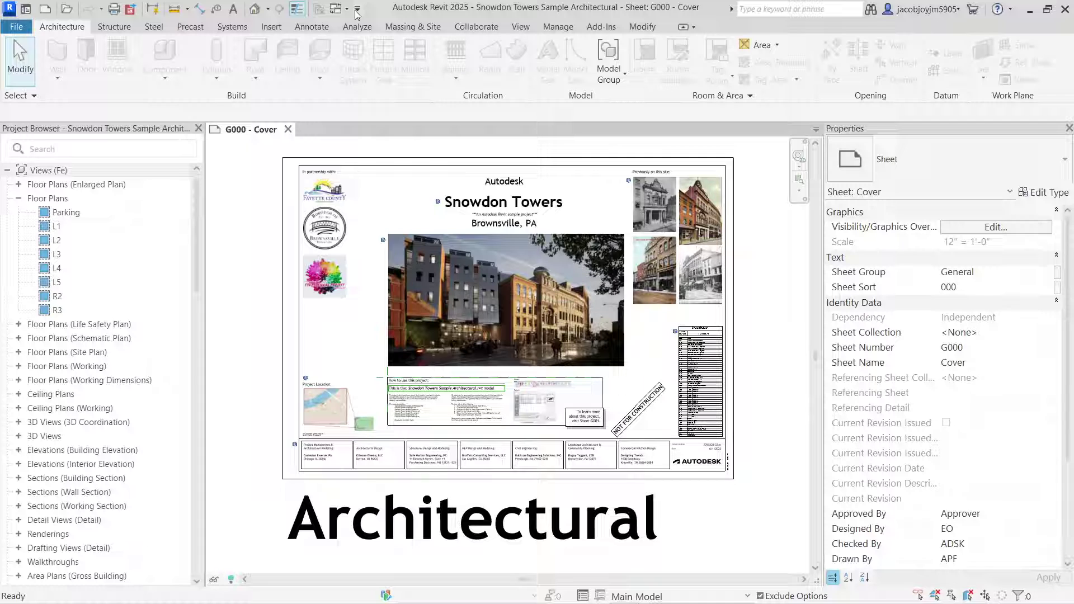
# Uncheck New in the Quick Access Toolbar command list, then reopen the list.
pyautogui.click(357, 10)
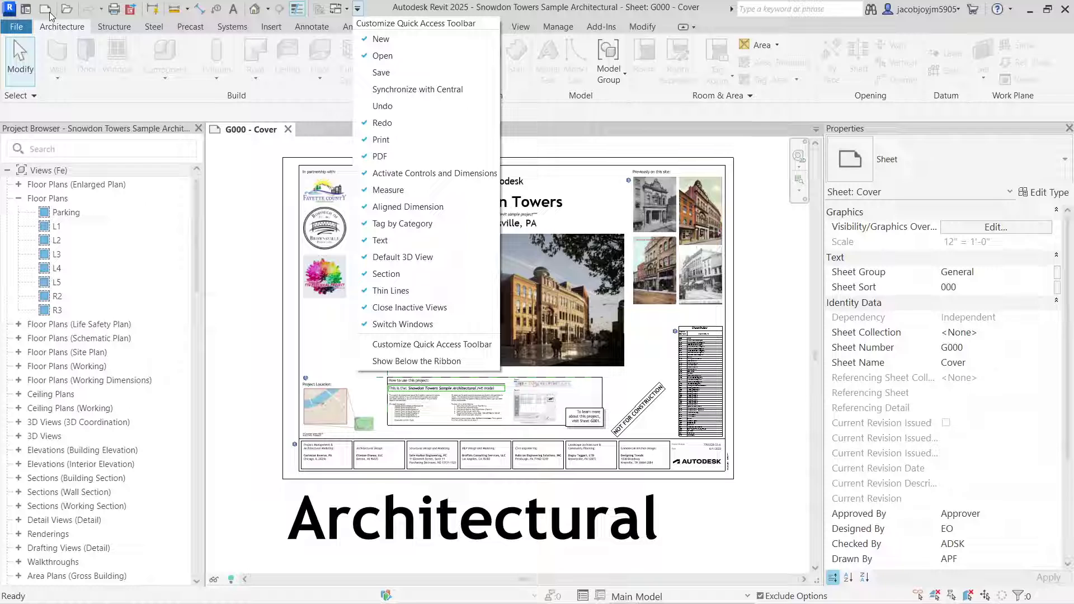
pyautogui.click(399, 41)
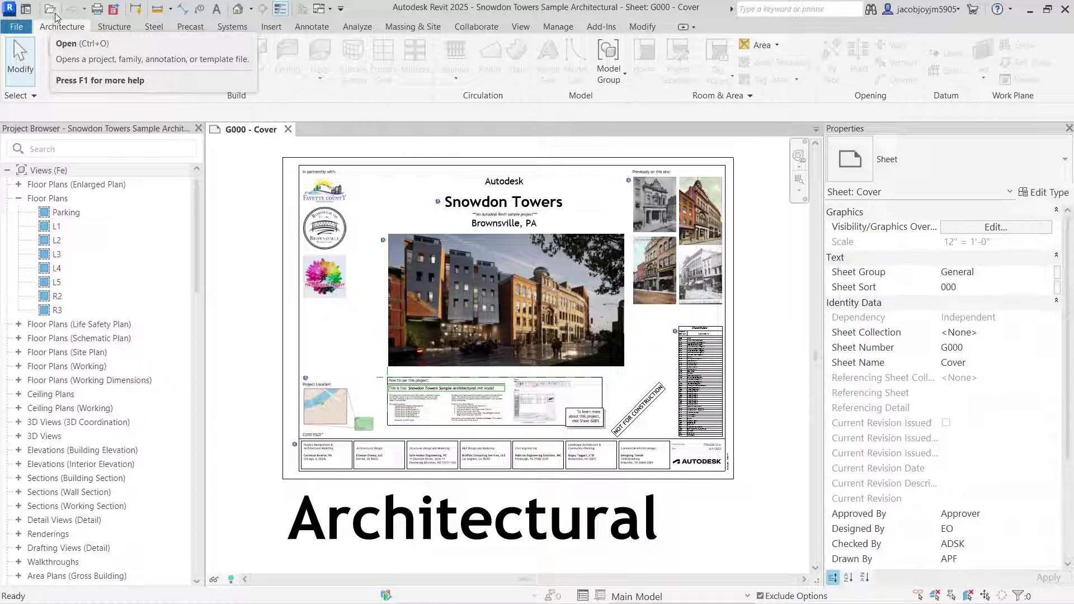
pyautogui.click(341, 8)
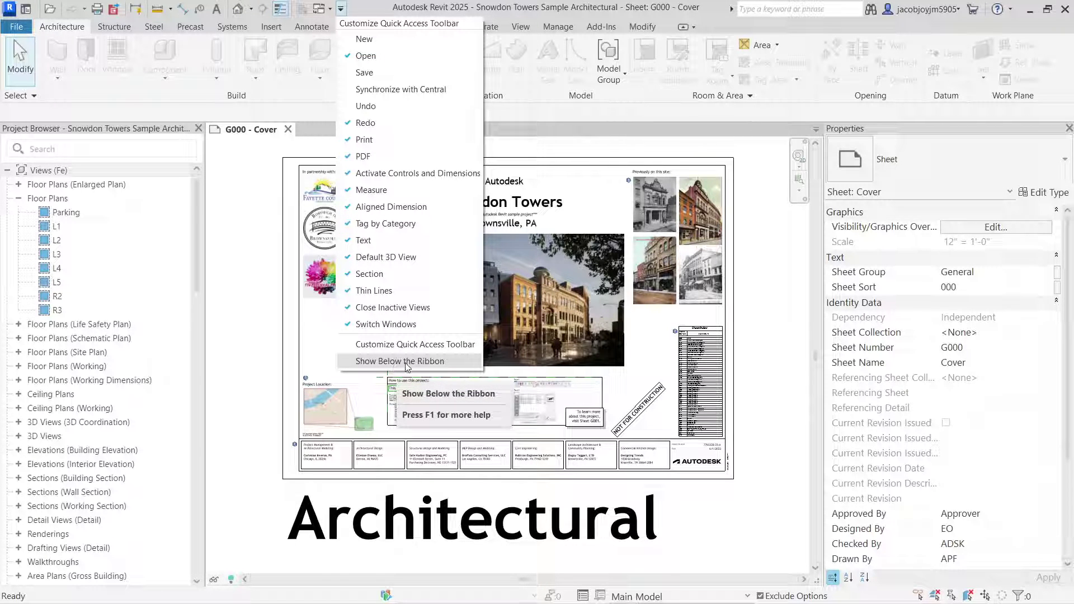
# Show the Quick Access Toolbar below the ribbon, then return it above the ribbon.
pyautogui.click(446, 364)
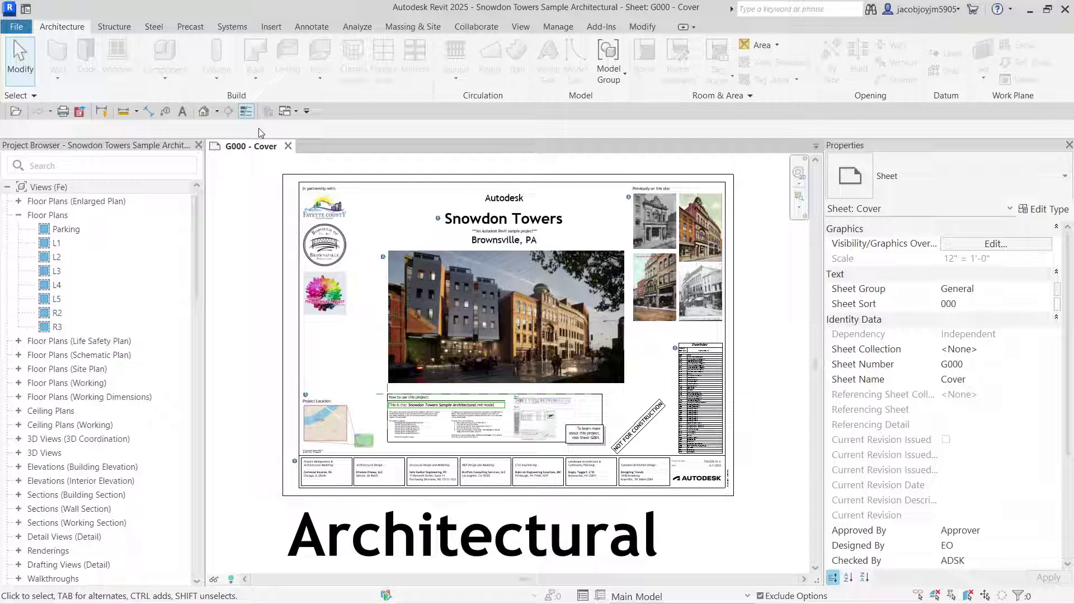
pyautogui.click(307, 112)
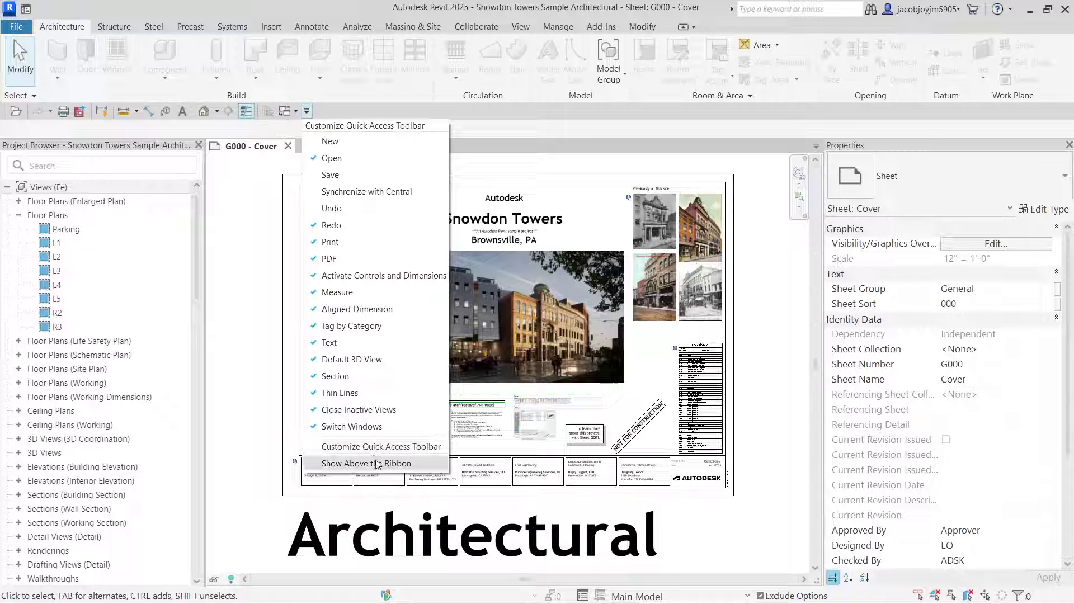
pyautogui.click(412, 464)
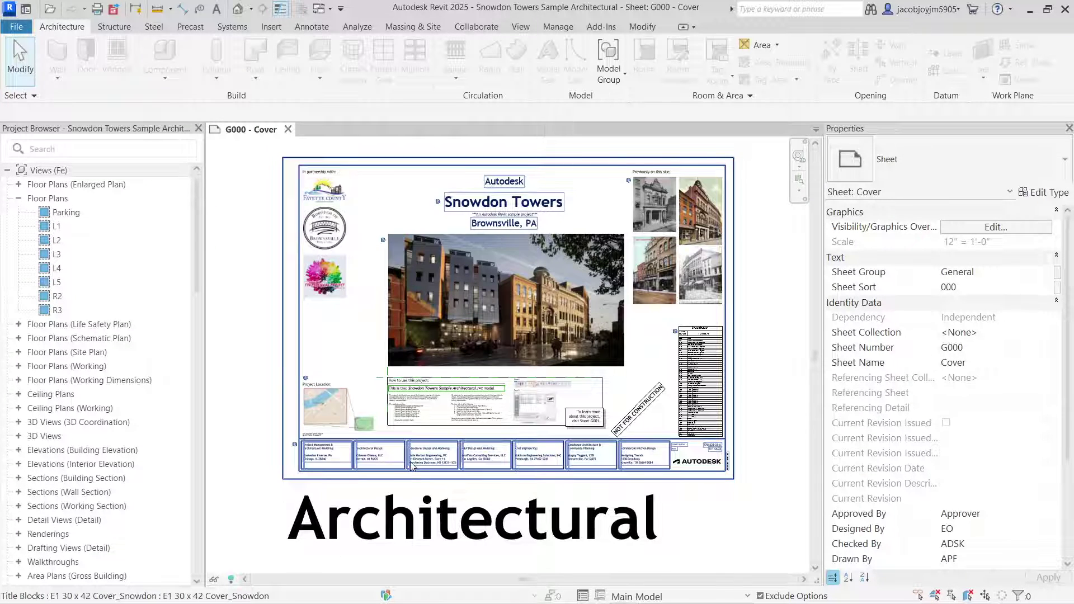
# In the Customize Quick Access Toolbar dialog, move Open up and down the command order.
pyautogui.click(341, 9)
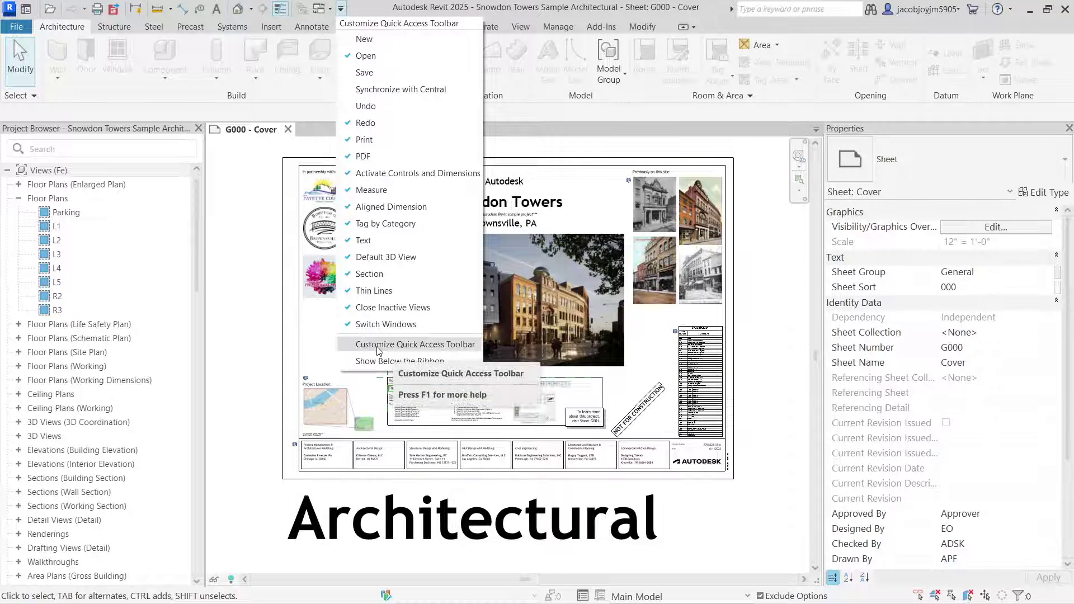
pyautogui.click(460, 350)
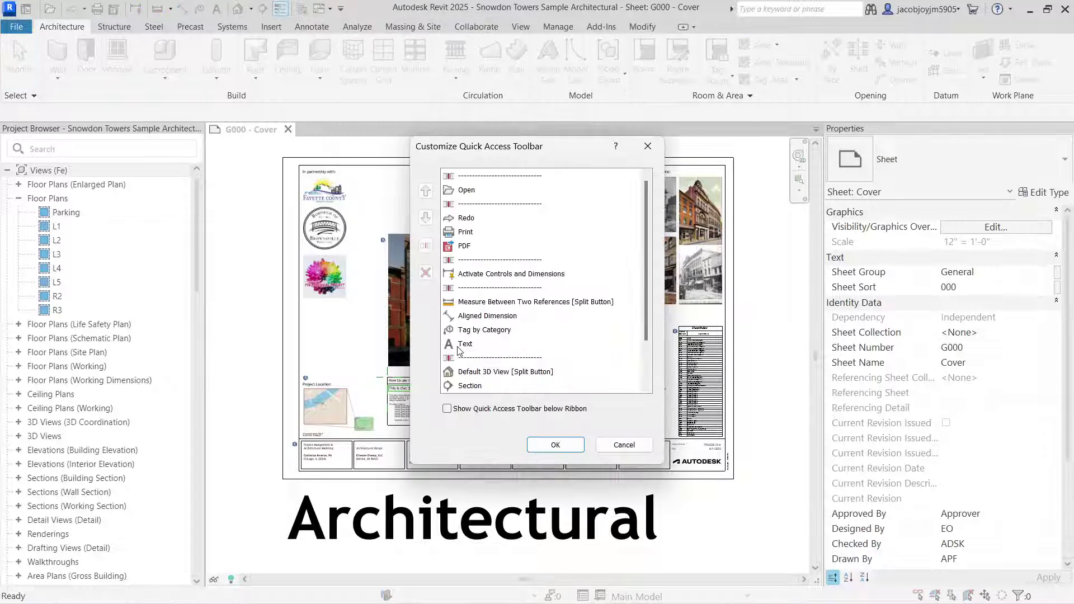
pyautogui.click(471, 192)
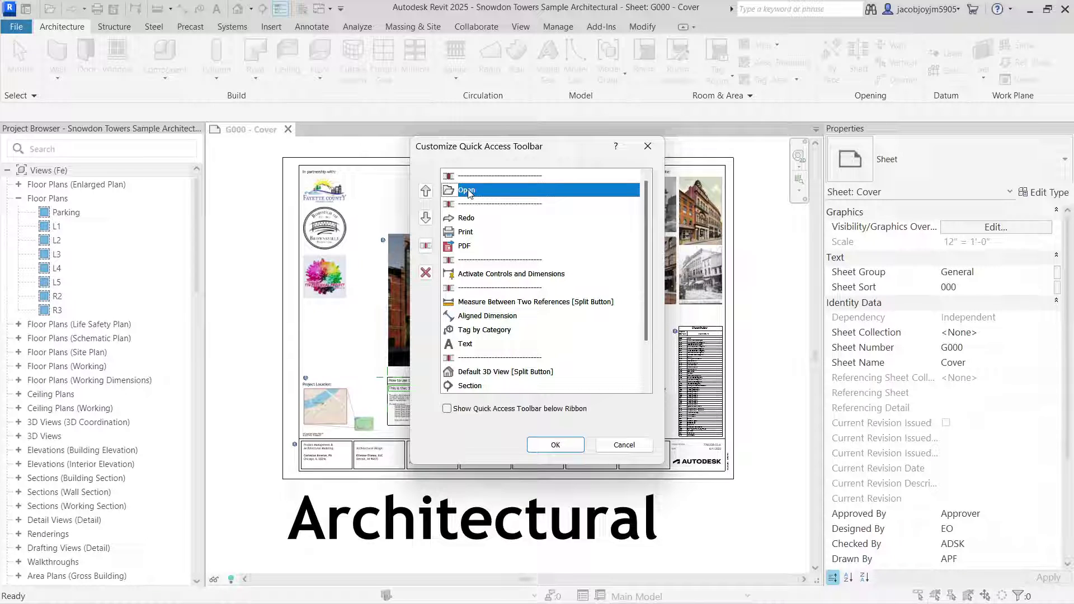
pyautogui.click(427, 191)
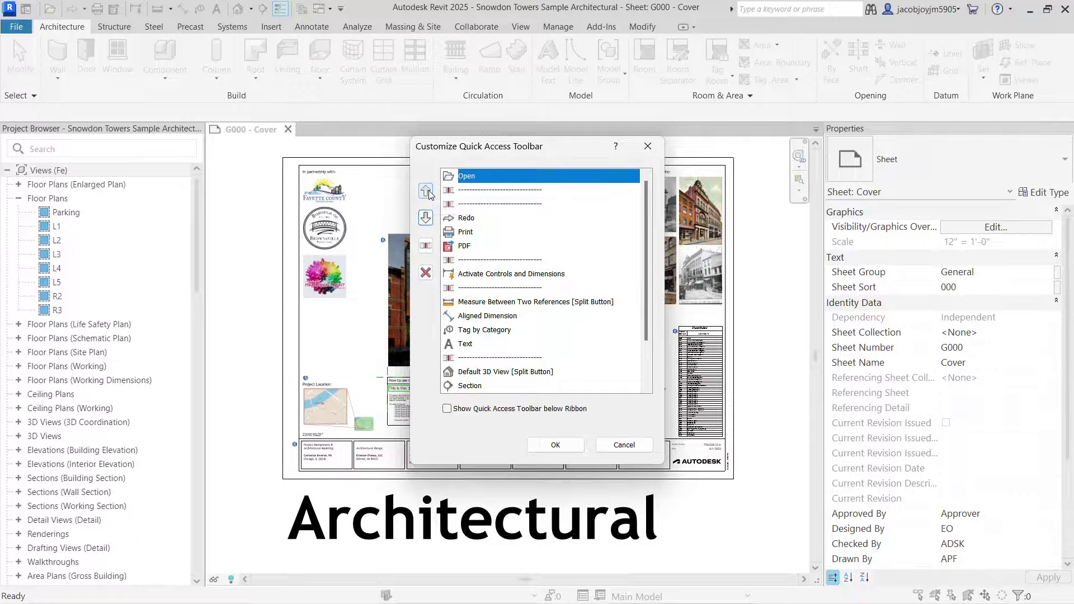
pyautogui.click(427, 218)
pyautogui.click(427, 218)
pyautogui.click(427, 218)
pyautogui.click(427, 219)
pyautogui.click(427, 219)
pyautogui.click(427, 218)
pyautogui.click(427, 219)
pyautogui.click(427, 219)
pyautogui.click(427, 218)
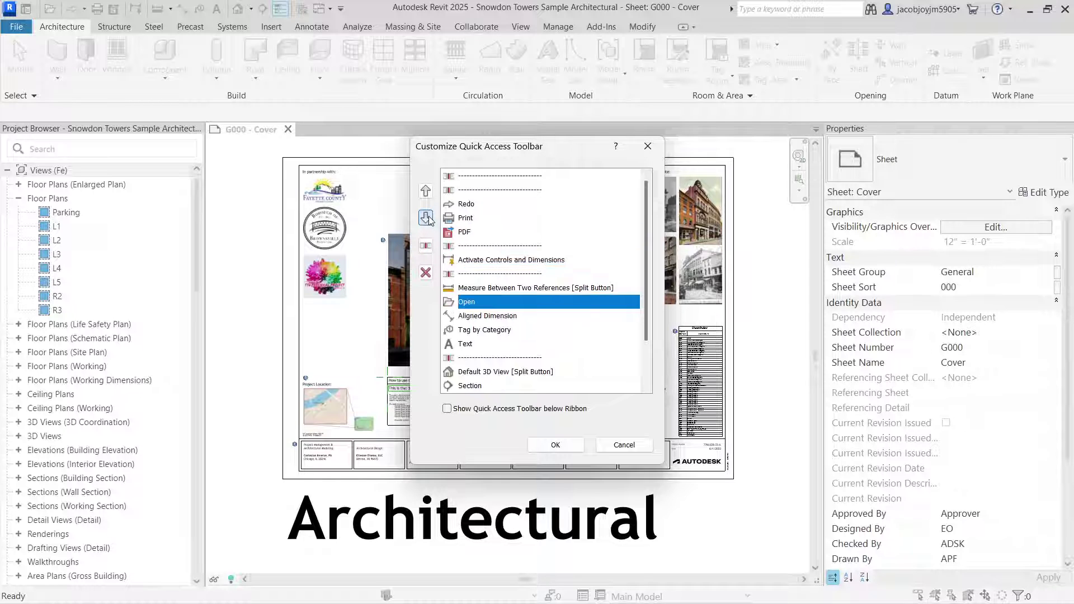
pyautogui.click(426, 192)
pyautogui.click(426, 191)
pyautogui.click(426, 191)
pyautogui.click(426, 191)
pyautogui.click(427, 192)
pyautogui.click(426, 192)
pyautogui.click(426, 192)
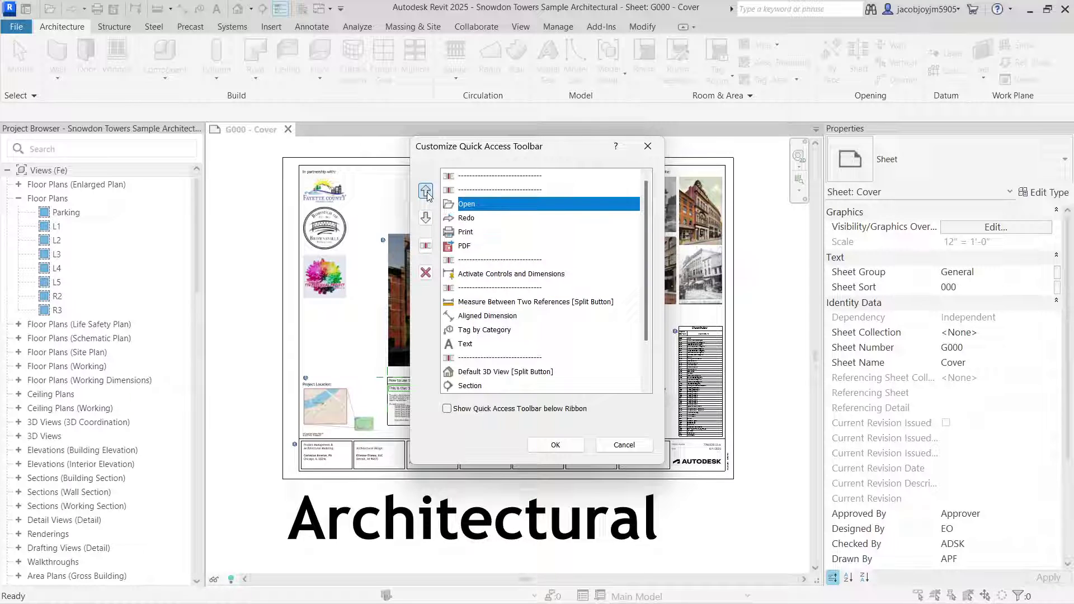
pyautogui.click(426, 191)
pyautogui.click(427, 192)
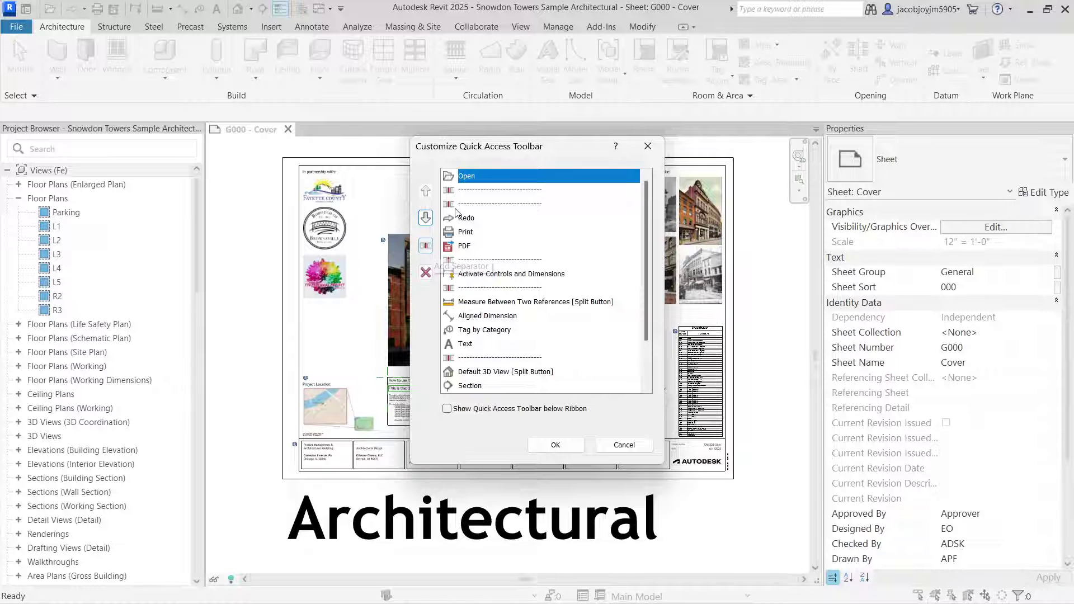
# Remove the separator below Open and the Redo command from the list.
pyautogui.click(453, 191)
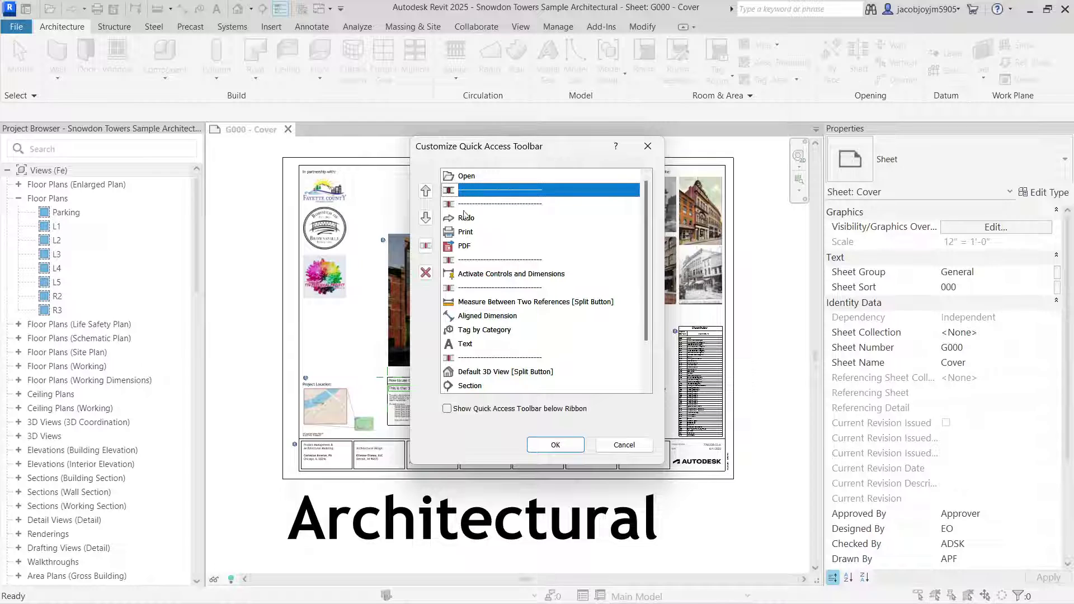
pyautogui.click(426, 272)
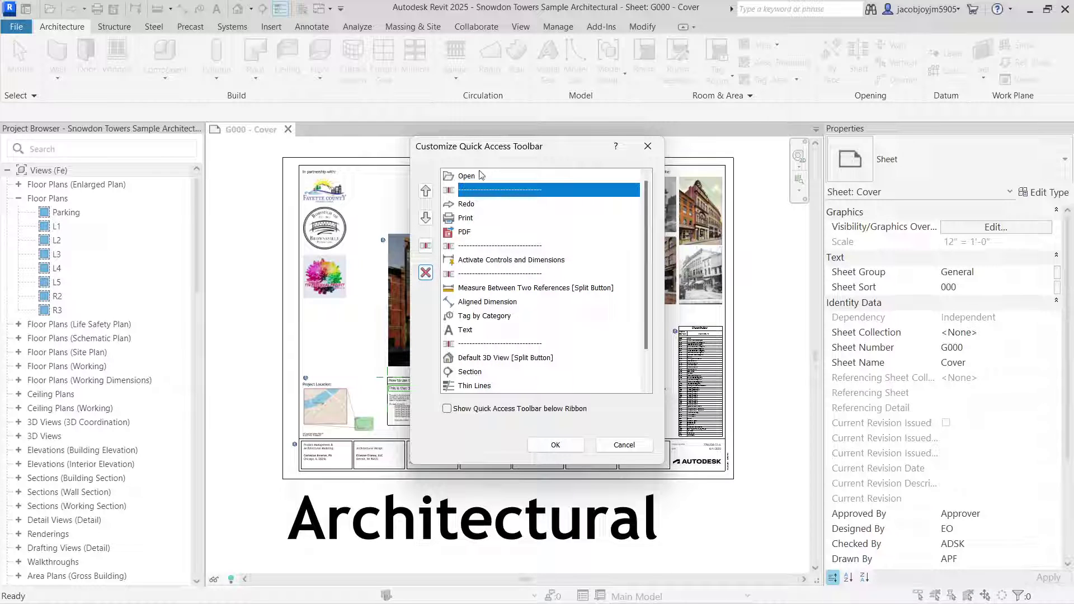
pyautogui.click(478, 207)
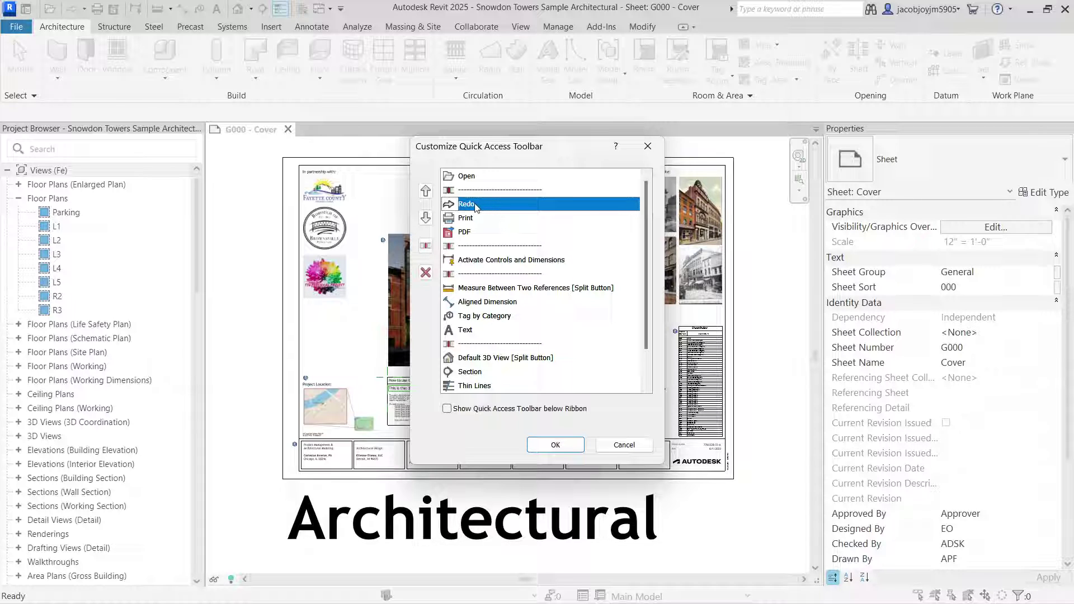
pyautogui.click(426, 273)
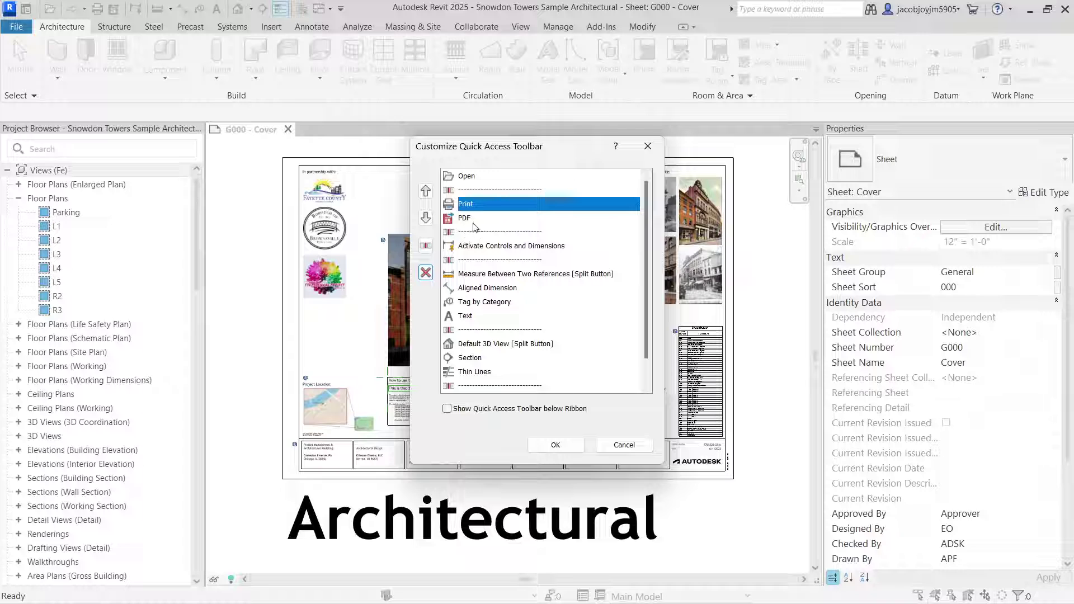
# Remove Print, PDF and every remaining entry until the list is empty.
pyautogui.click(426, 272)
pyautogui.click(427, 272)
pyautogui.click(427, 272)
pyautogui.click(427, 272)
pyautogui.tripleClick(426, 273)
pyautogui.tripleClick(426, 273)
pyautogui.doubleClick(427, 273)
pyautogui.tripleClick(427, 272)
pyautogui.doubleClick(426, 273)
pyautogui.click(427, 273)
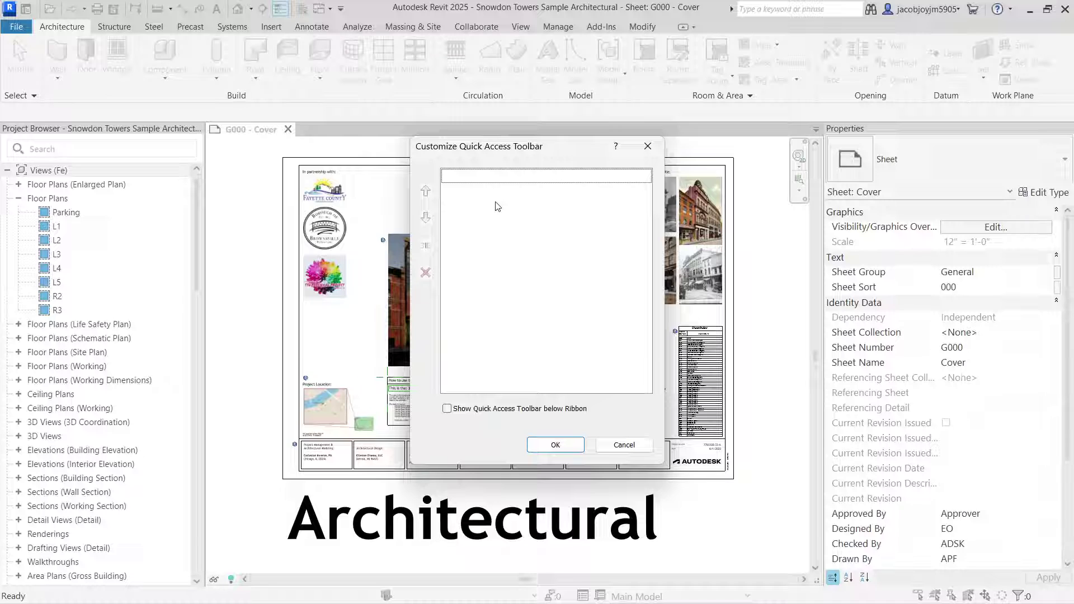
# Confirm the emptied toolbar, then check New, Open, Save and Synchronize with Central.
pyautogui.click(556, 445)
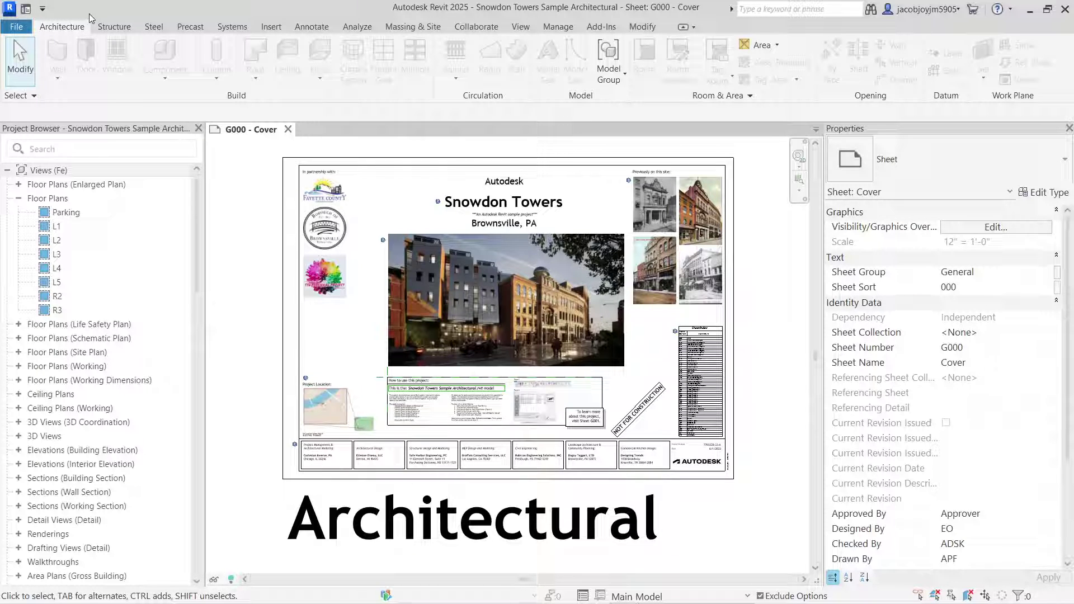
pyautogui.click(43, 9)
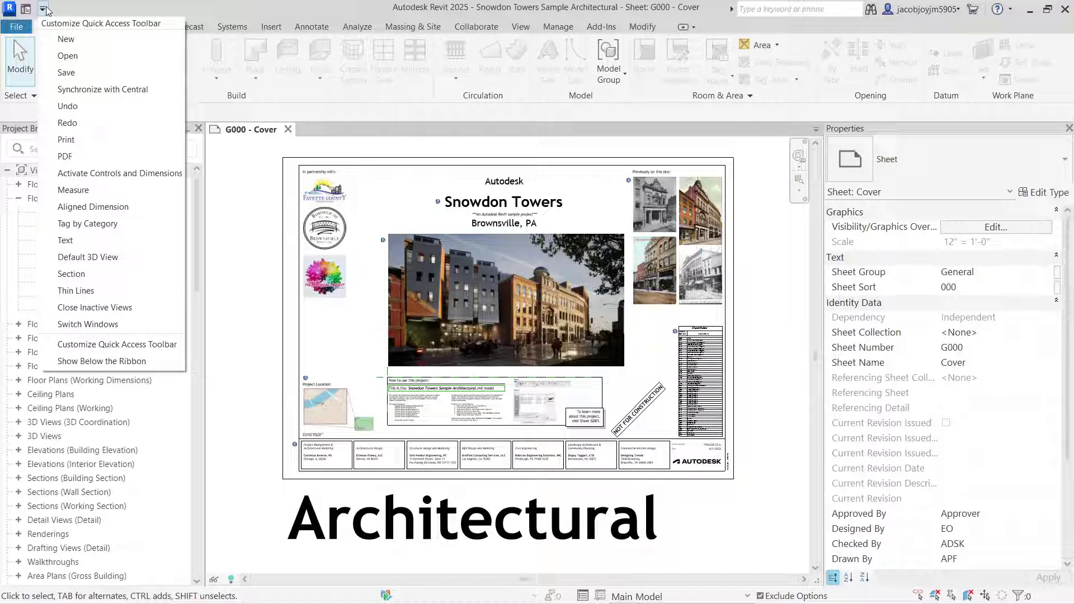
pyautogui.click(79, 38)
pyautogui.click(59, 9)
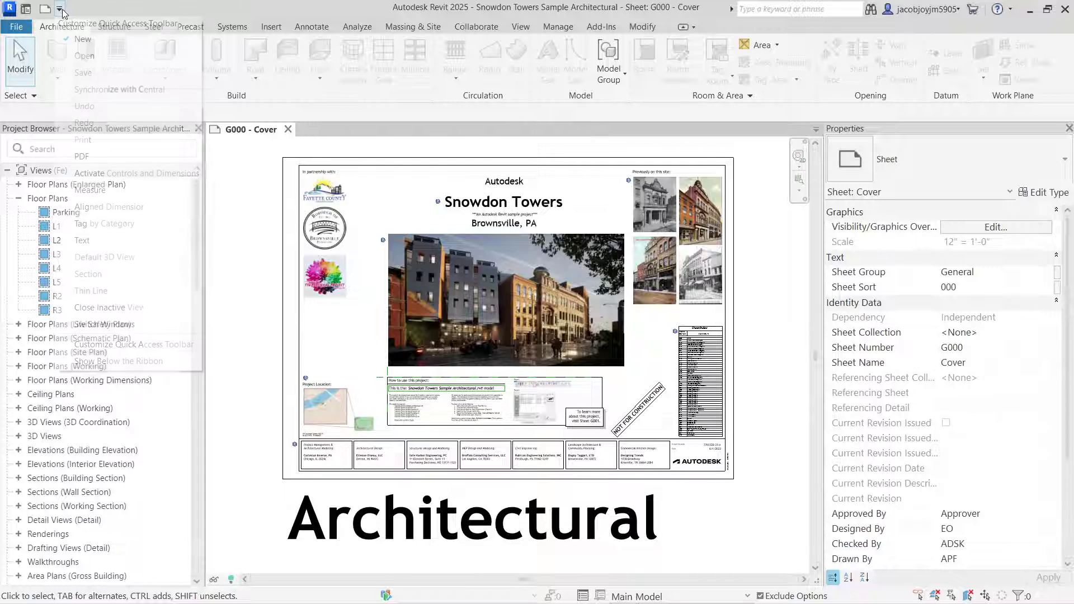
pyautogui.click(82, 55)
pyautogui.click(76, 9)
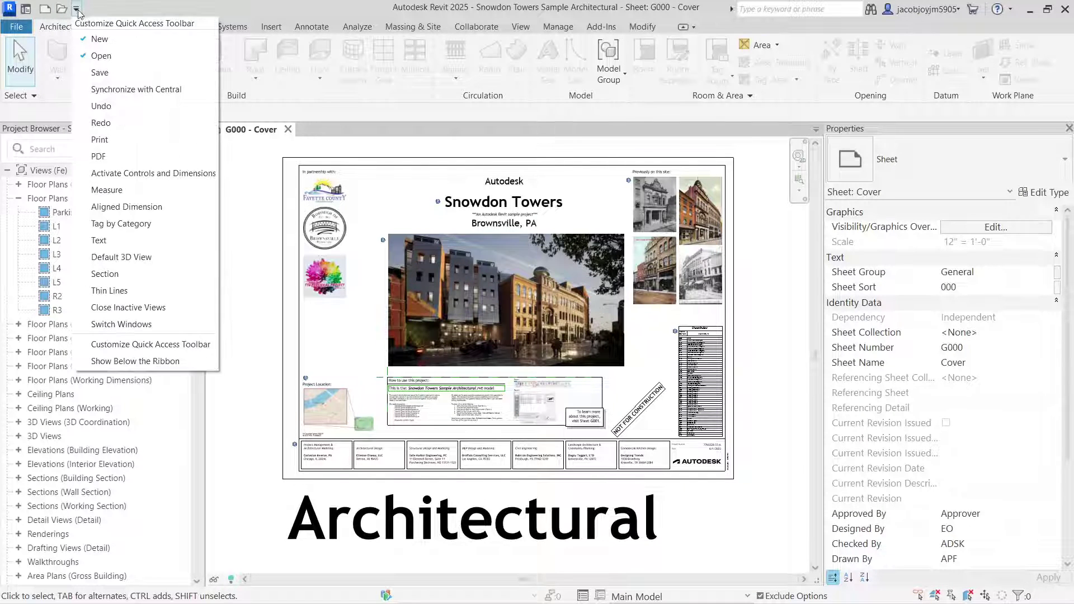
pyautogui.click(100, 72)
pyautogui.click(93, 9)
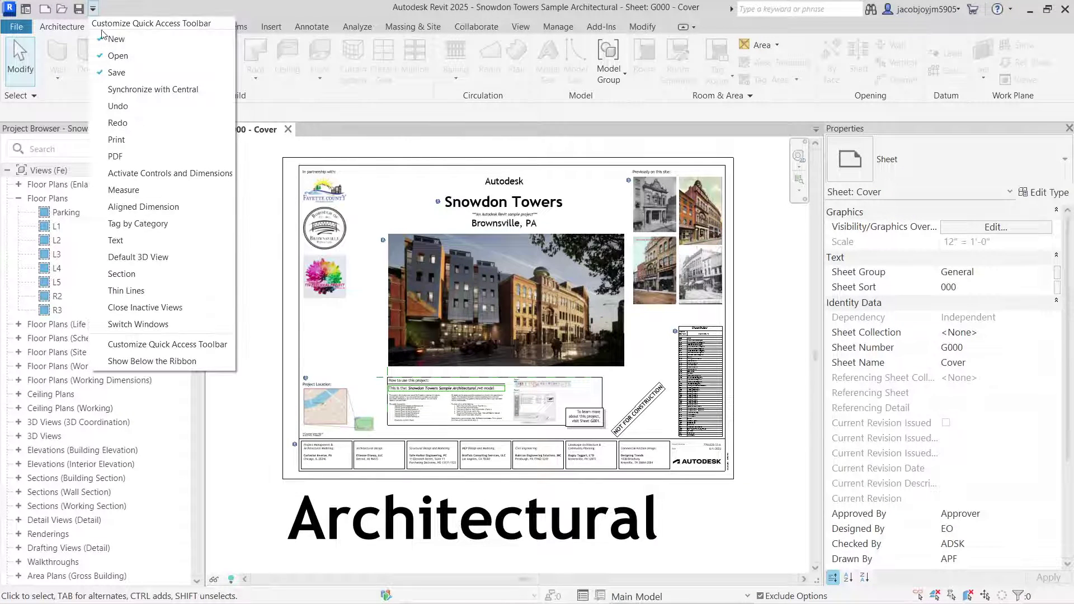
pyautogui.click(126, 90)
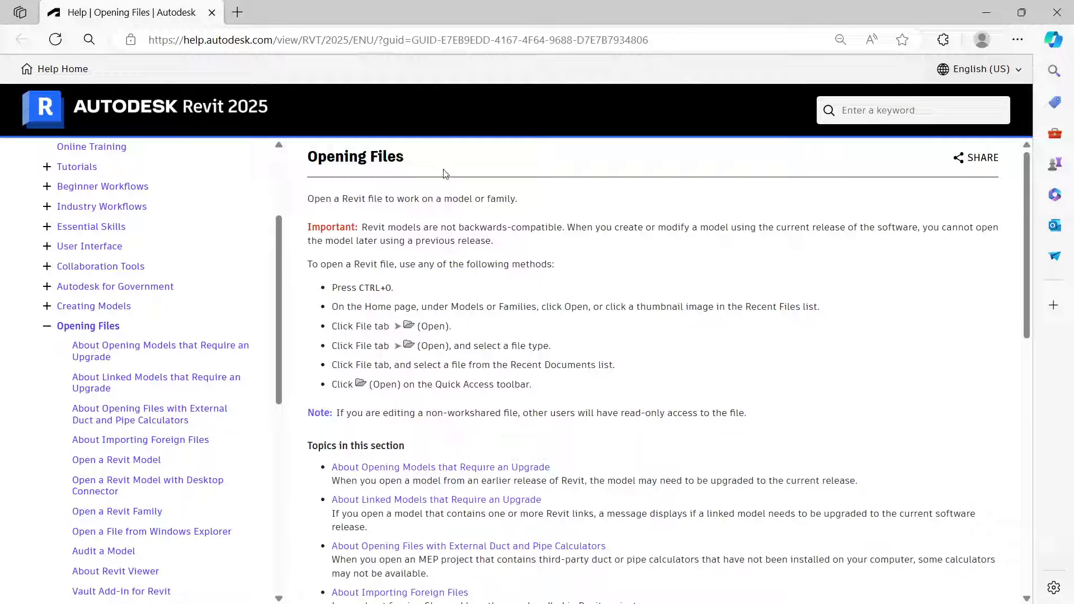
# Search Revit Help for 'quick access toolbar', correcting the misspelled 'quik'.
pyautogui.click(887, 110)
pyautogui.write('quik access')
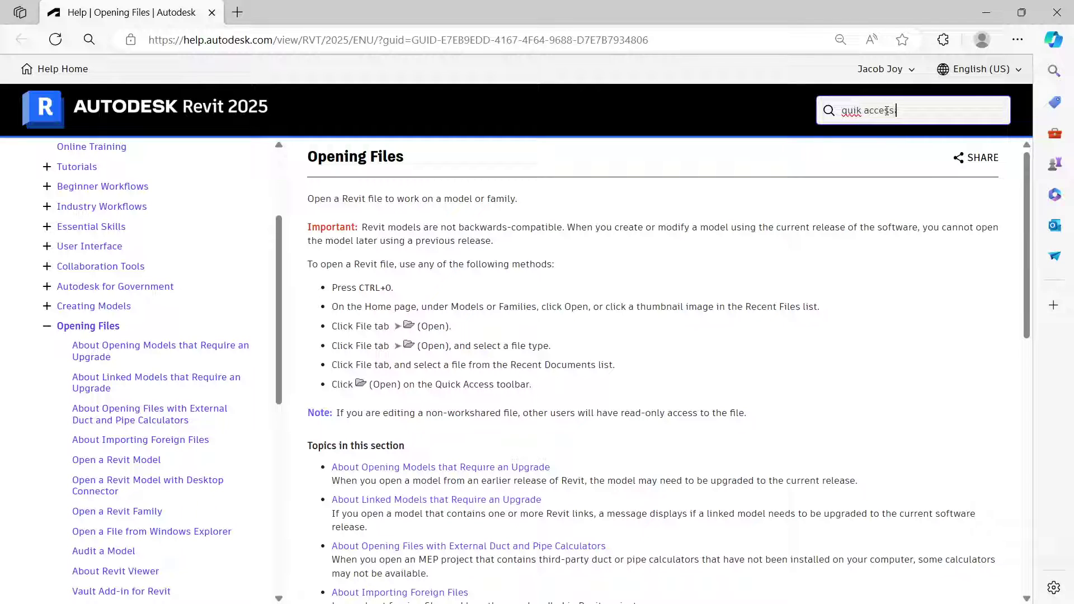
pyautogui.click(855, 110)
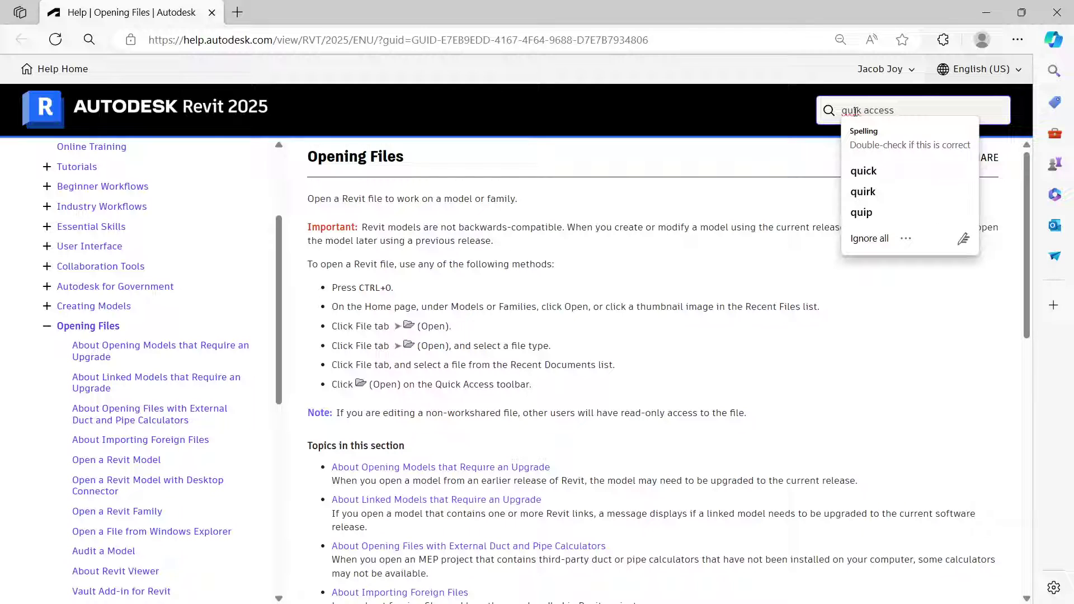
pyautogui.click(863, 170)
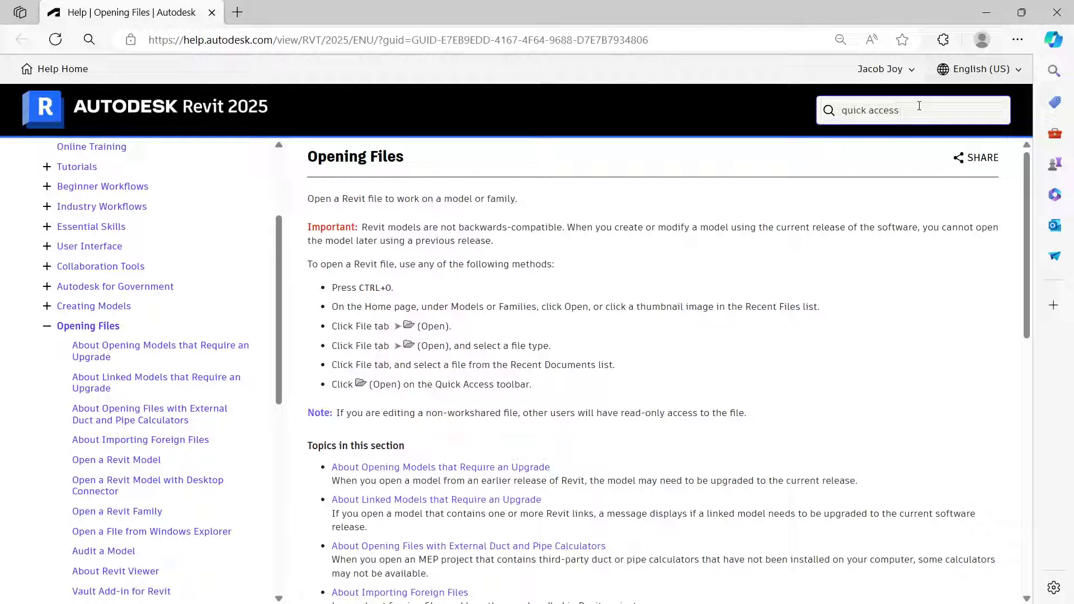
pyautogui.write('t')
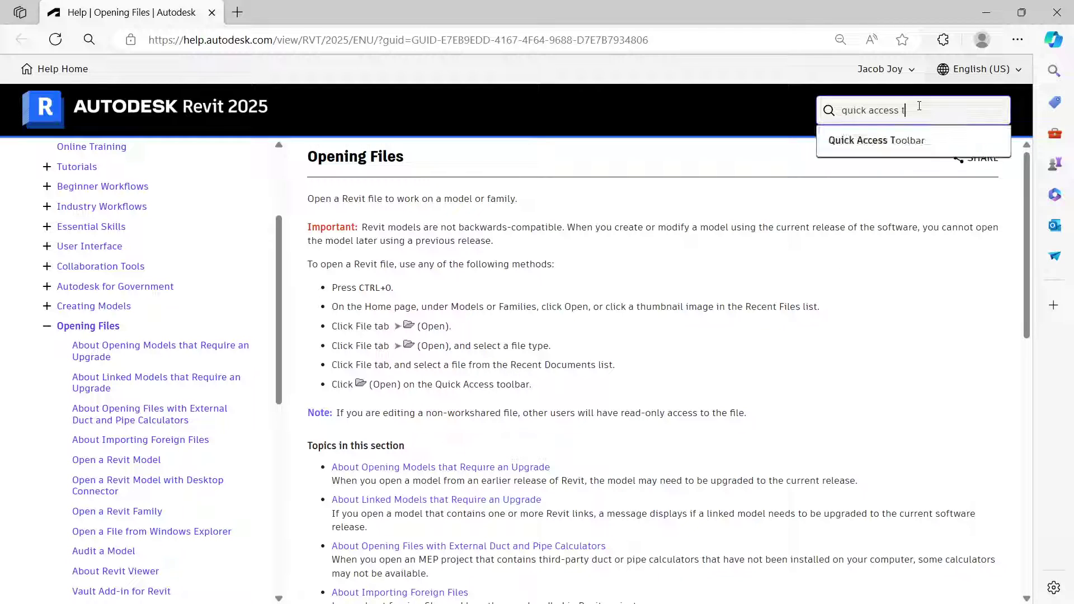
pyautogui.click(918, 140)
# Read through the Quick Access Toolbar help article, then minimize the browser.
pyautogui.click(417, 211)
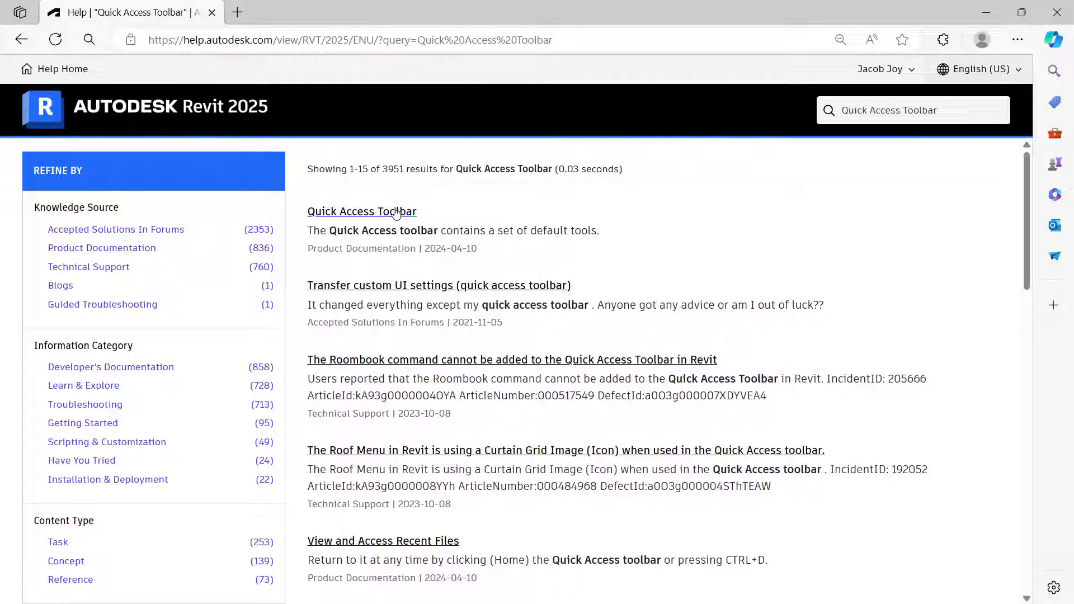
pyautogui.scroll(-6, 574, 222)
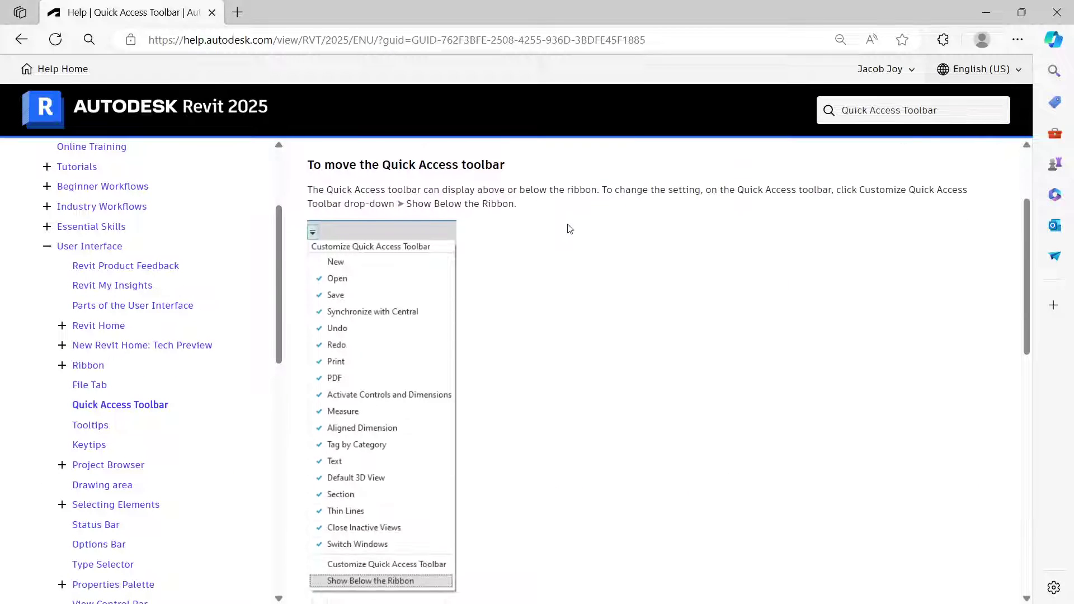
pyautogui.scroll(-2, 570, 228)
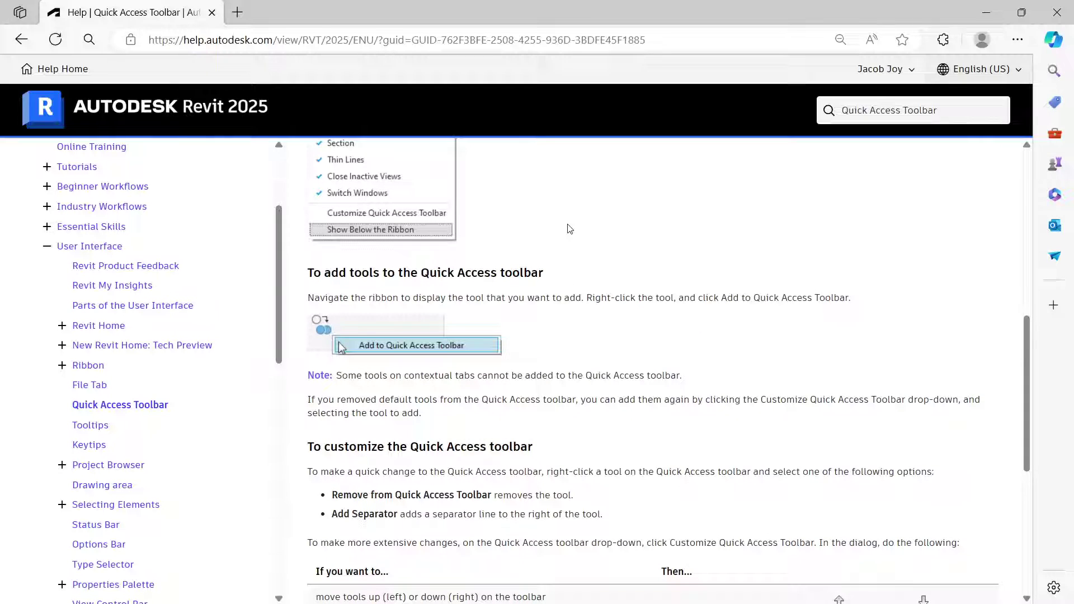
pyautogui.scroll(-4, 570, 228)
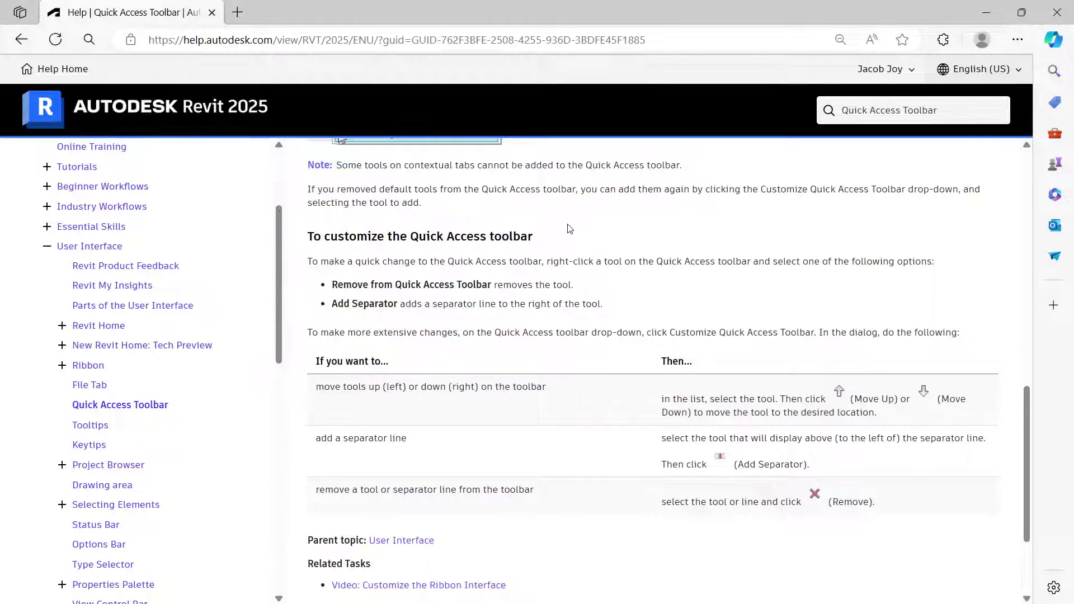
pyautogui.scroll(-2, 570, 229)
pyautogui.scroll(15, 569, 228)
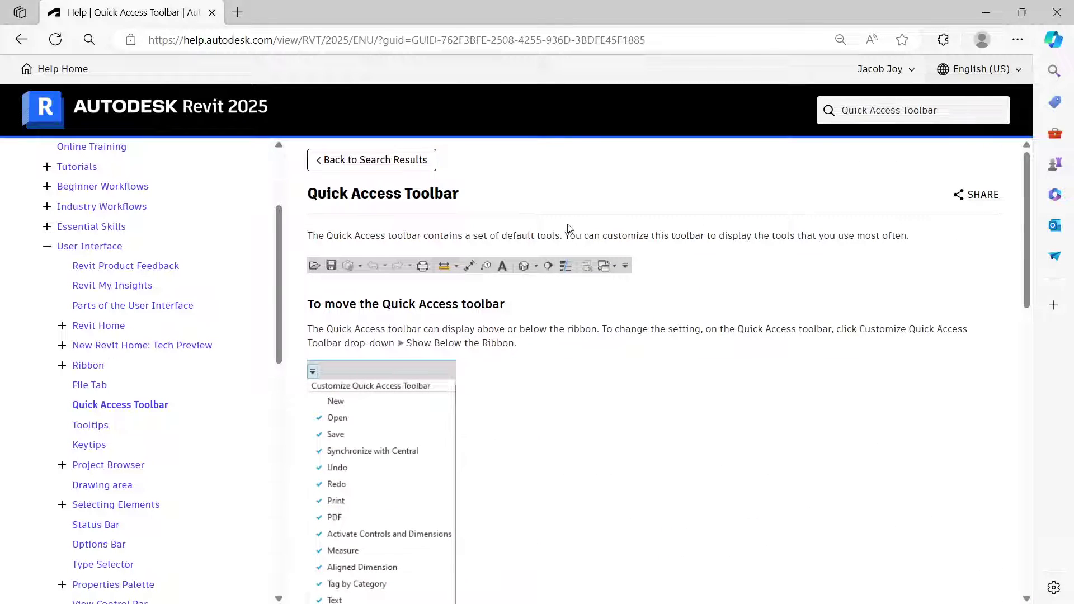
pyautogui.click(997, 11)
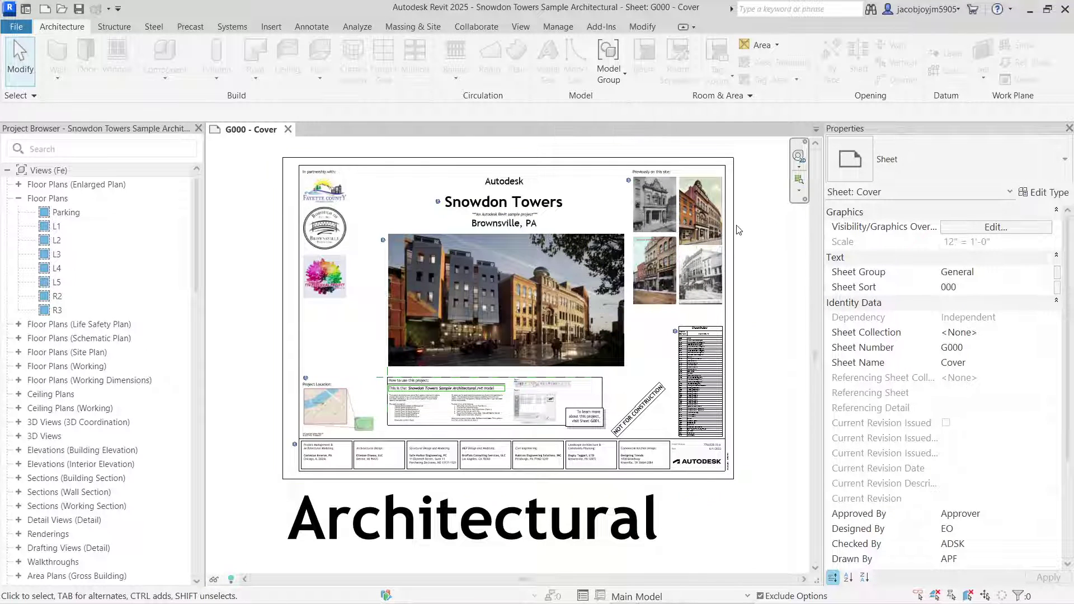
# Add the Copy tool from the Modify tab to the Quick Access Toolbar.
pyautogui.click(645, 31)
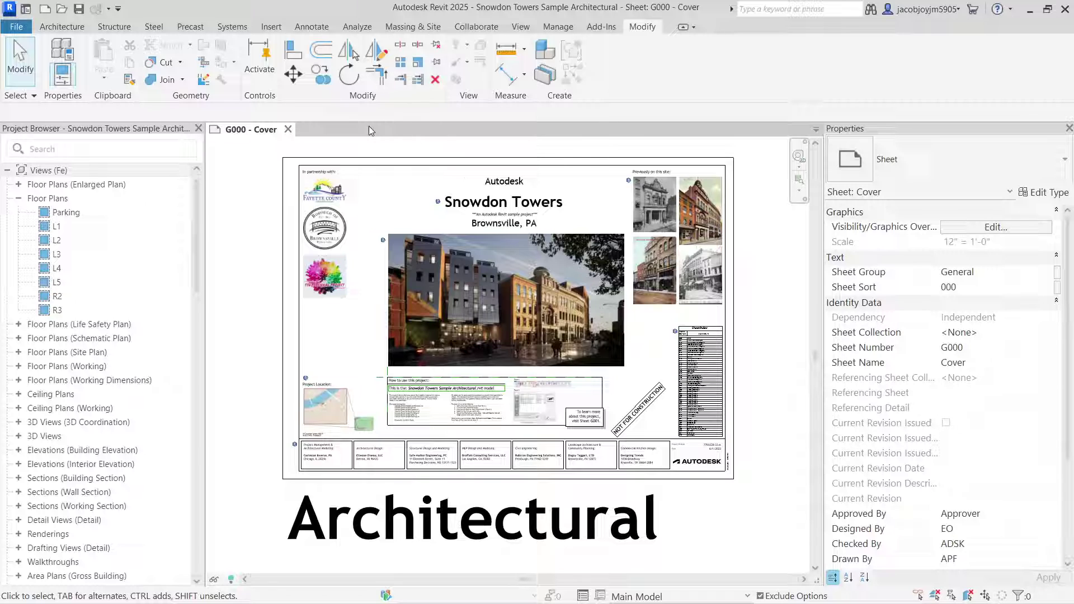
pyautogui.rightClick(328, 84)
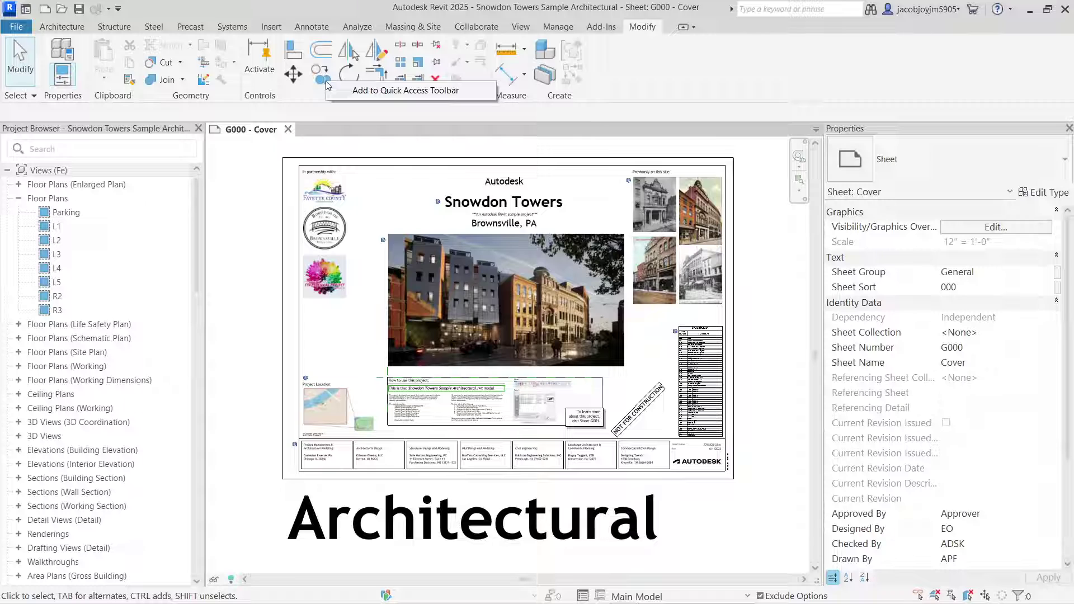
pyautogui.click(466, 91)
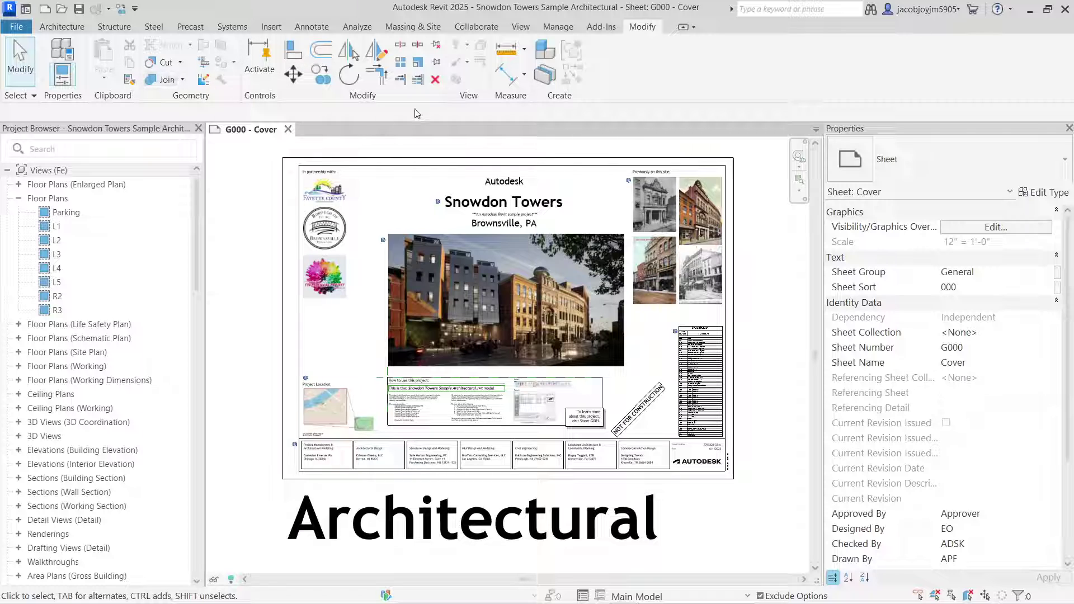
# Add 3D View and Twinmotion from the View tab, then look over the Collaborate and Analyze tabs.
pyautogui.click(524, 27)
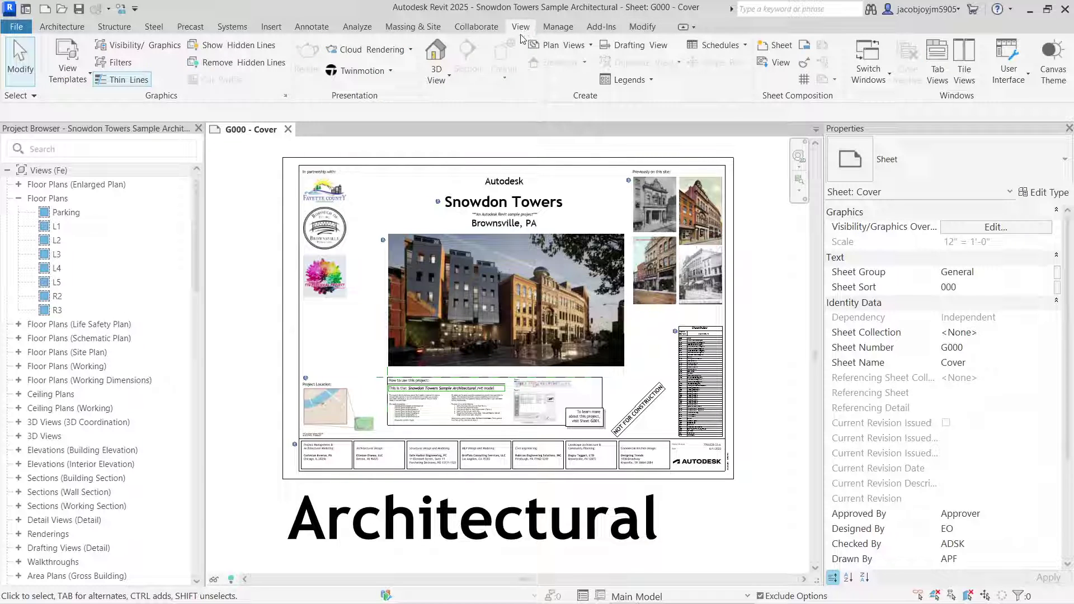
pyautogui.rightClick(440, 55)
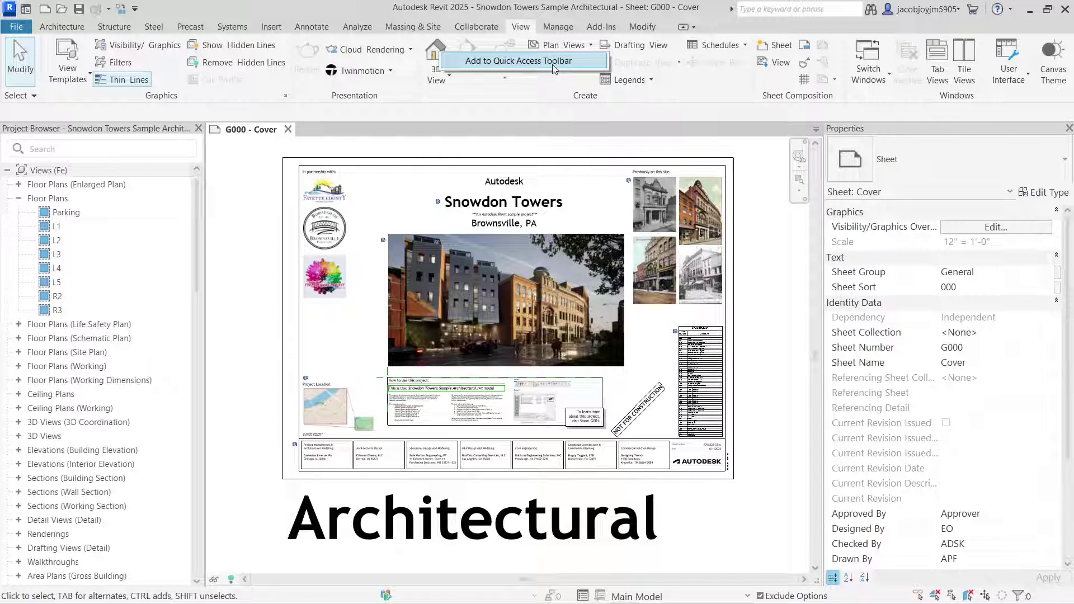
pyautogui.click(570, 65)
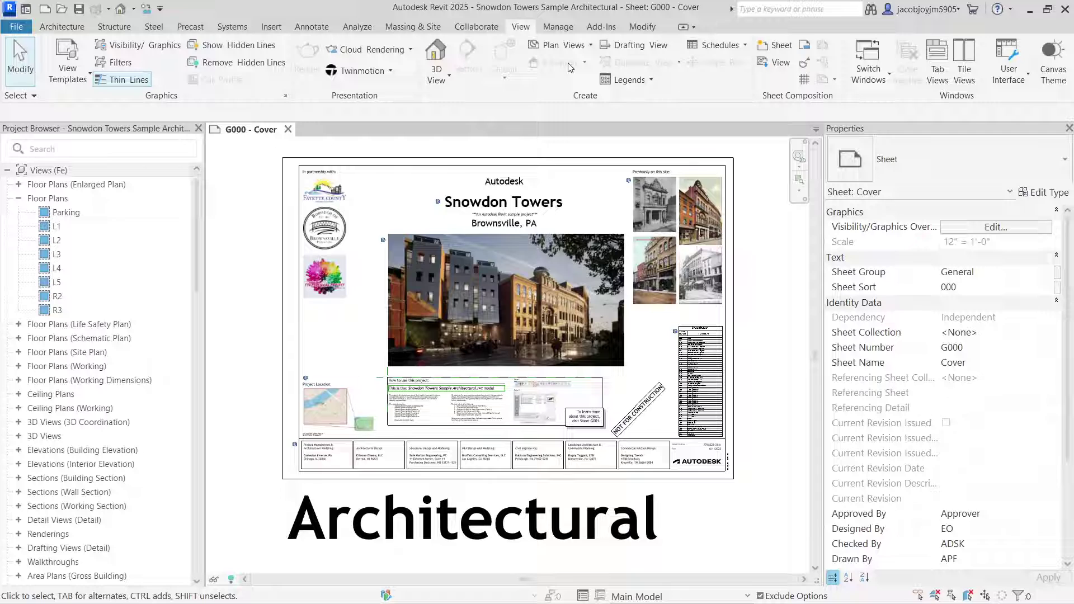
pyautogui.rightClick(379, 77)
pyautogui.click(430, 84)
pyautogui.click(468, 28)
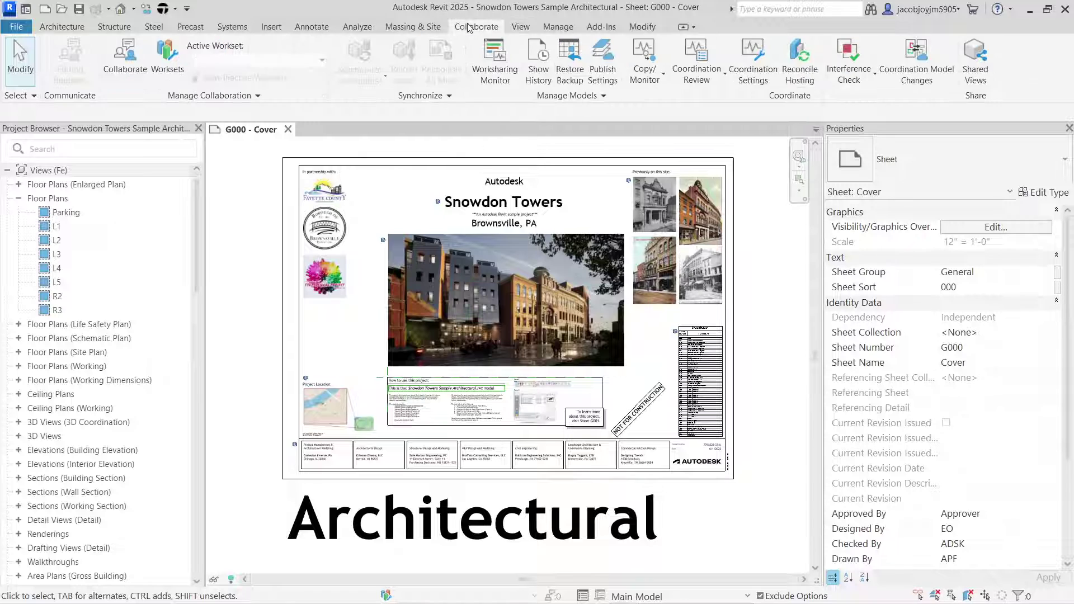
pyautogui.click(371, 28)
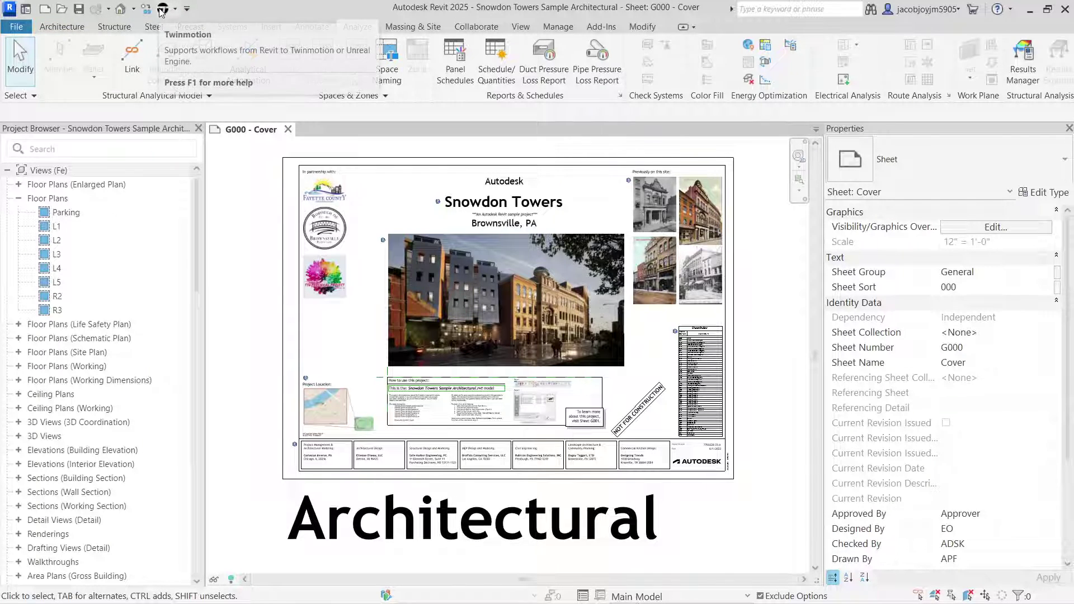
# Show the Quick Access Toolbar below the ribbon, then go to the View tab.
pyautogui.click(187, 9)
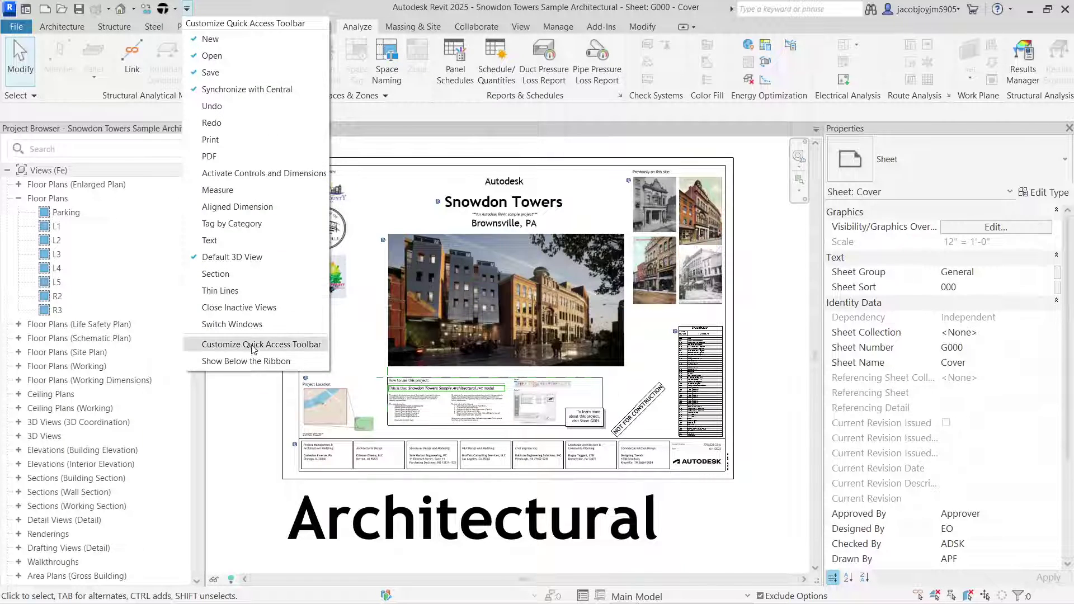
pyautogui.click(256, 363)
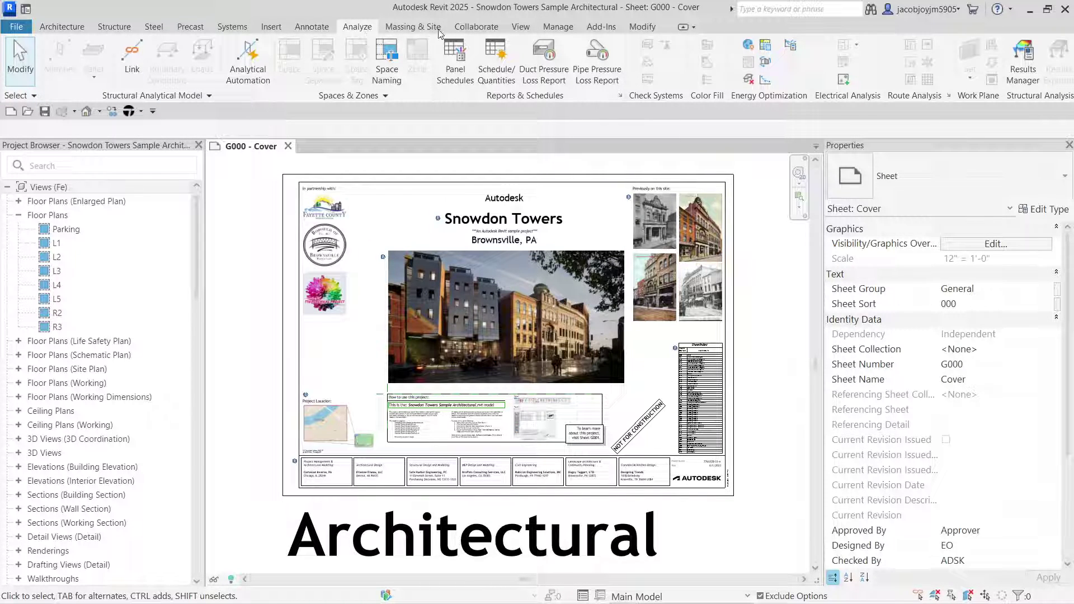
pyautogui.click(62, 27)
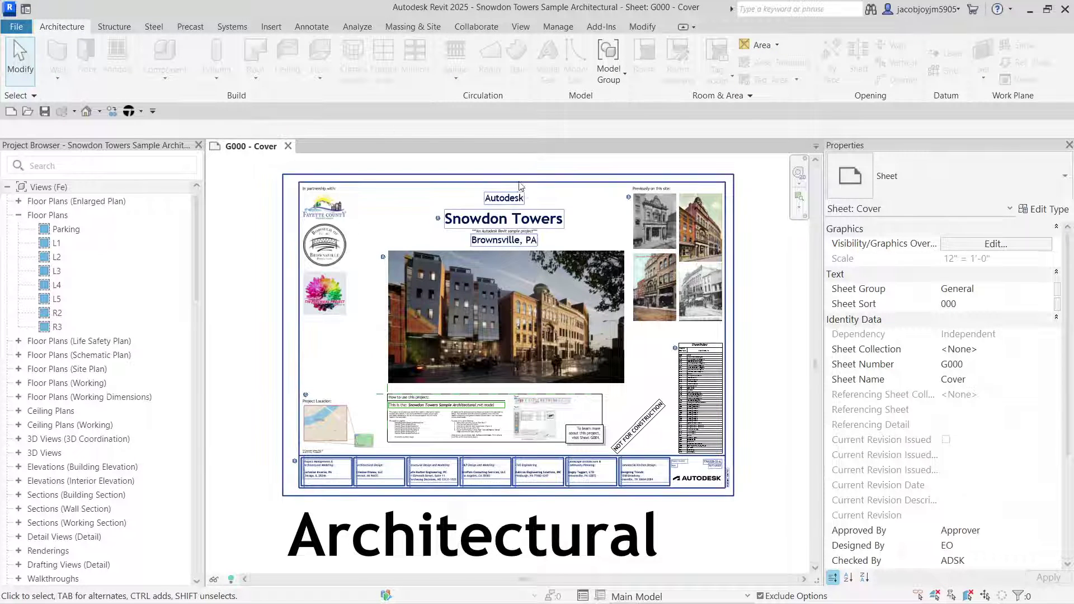
pyautogui.click(521, 27)
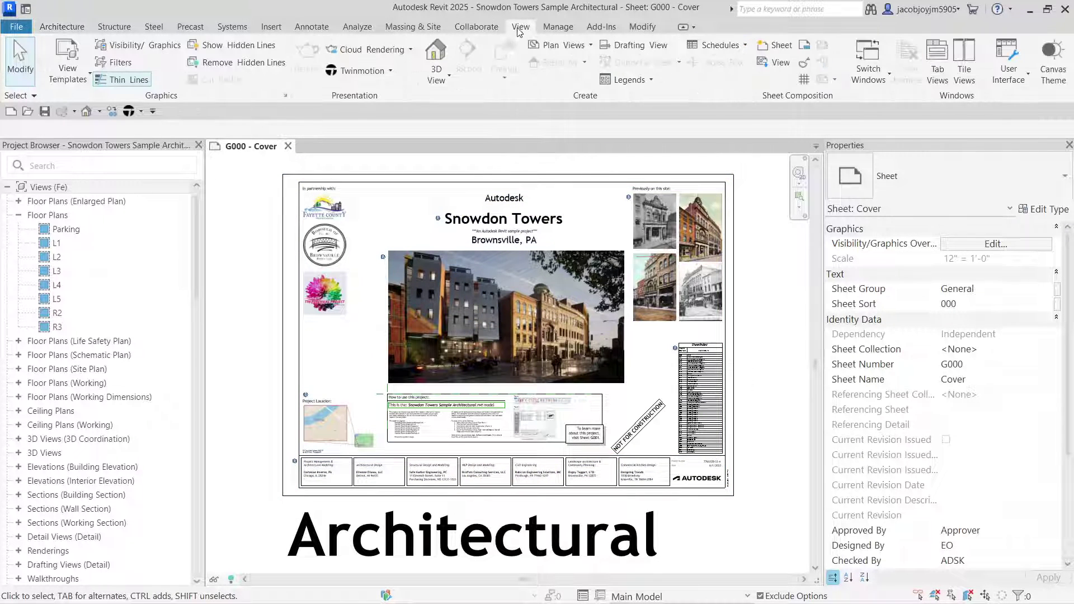
# Open the default 3D view with 3D, cancel a started Wall, and view the model from above.
pyautogui.press('3')
pyautogui.press('d')
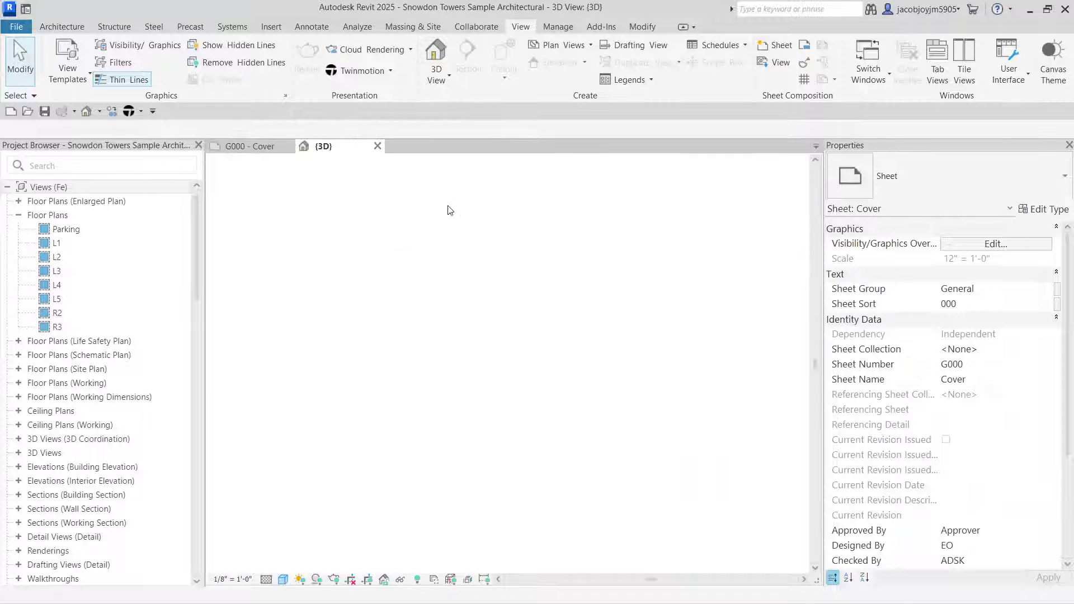
pyautogui.click(73, 31)
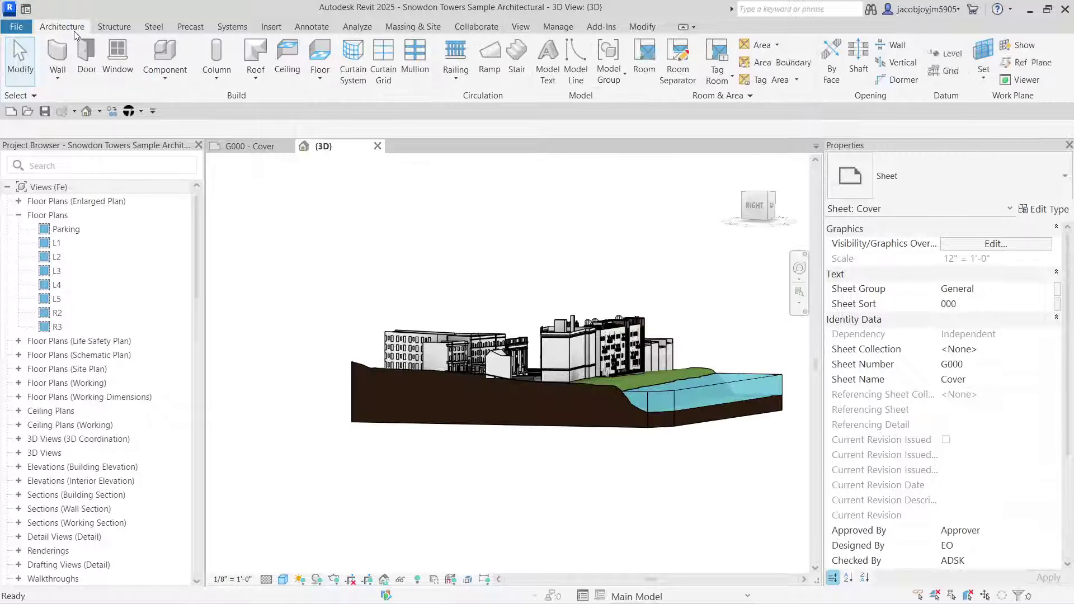
pyautogui.click(66, 54)
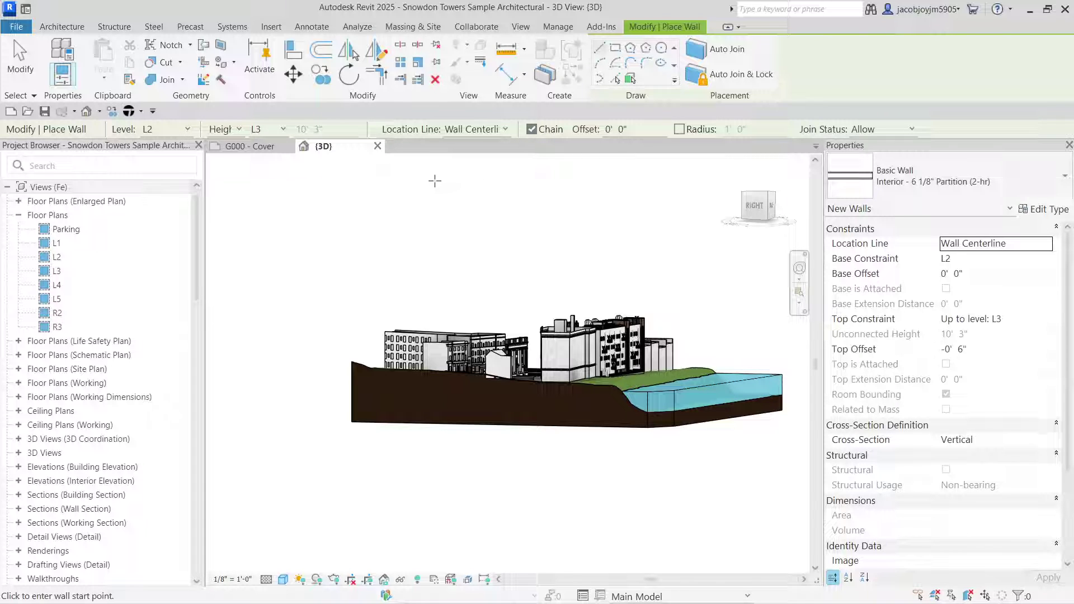
pyautogui.press('Escape')
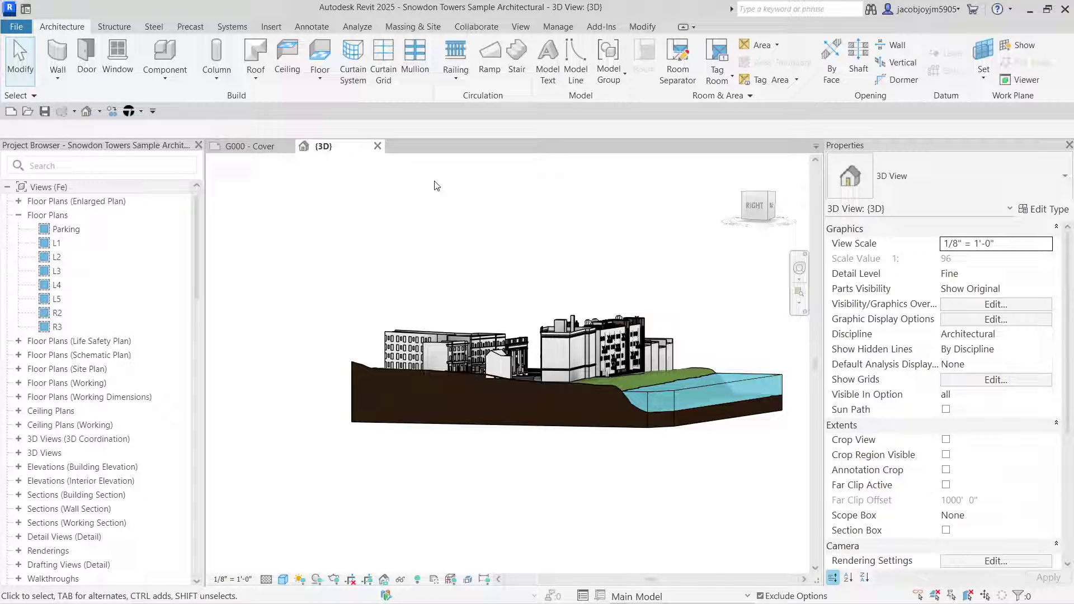
pyautogui.click(734, 164)
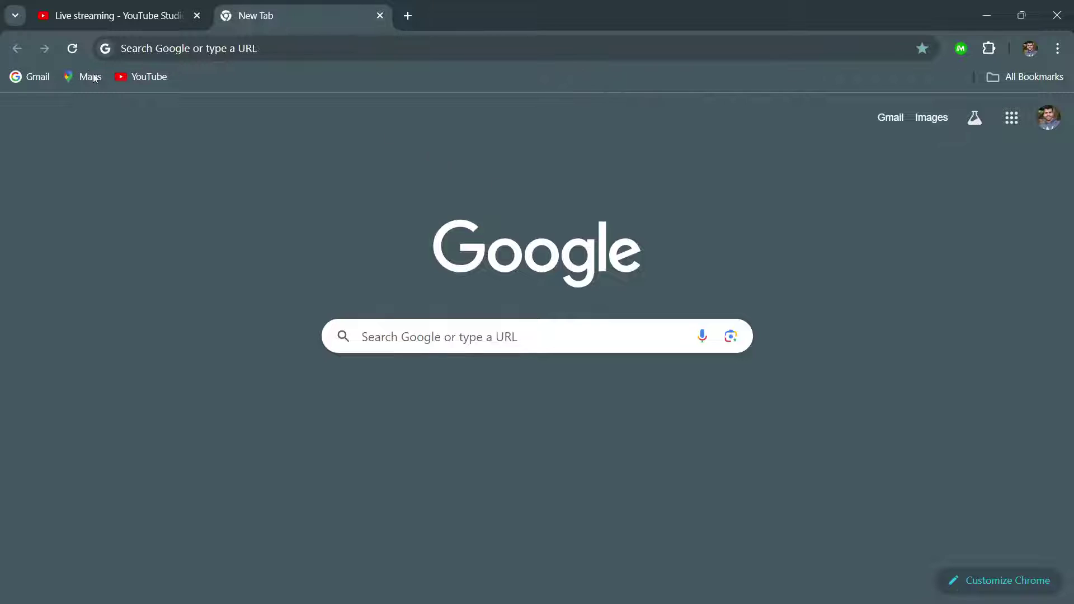
# Play all of the channel's Revit 2024 Architecture and Structure playlist from its Playlists page.
pyautogui.click(141, 78)
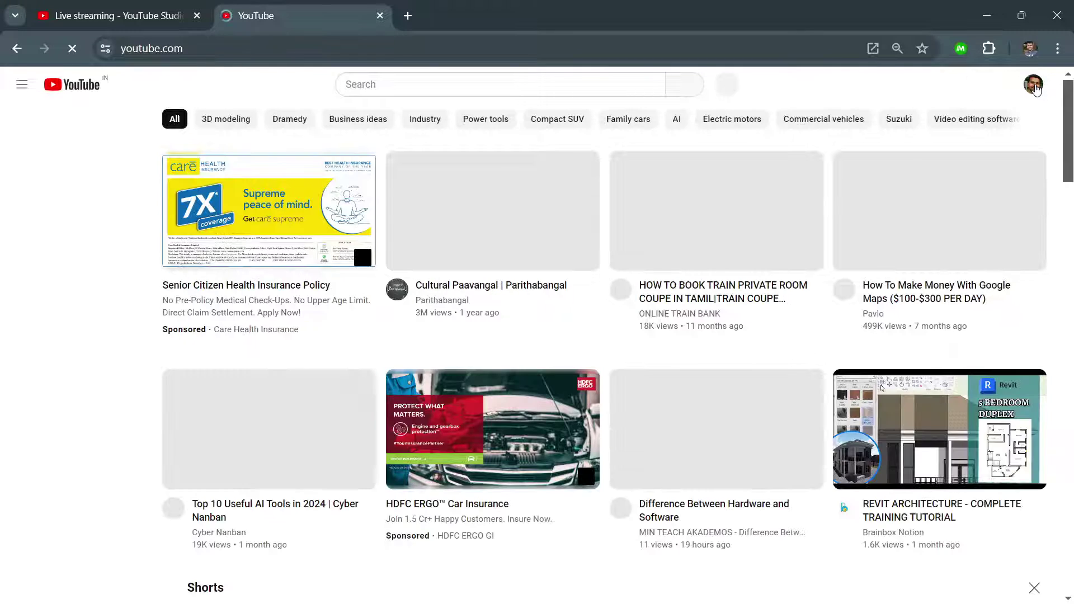
pyautogui.click(1033, 85)
pyautogui.click(952, 145)
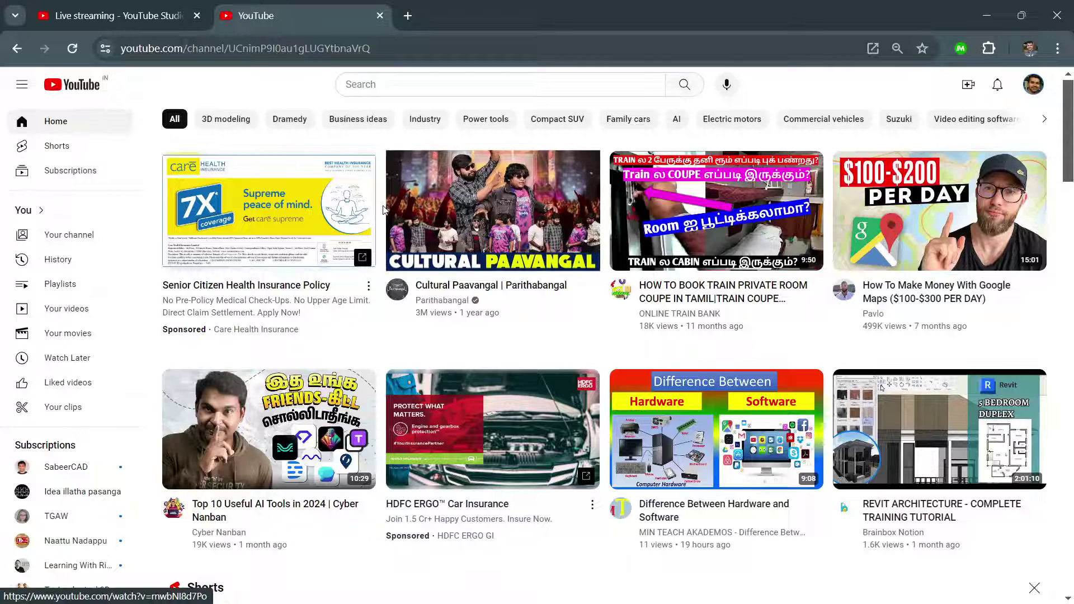
pyautogui.scroll(-3, 373, 196)
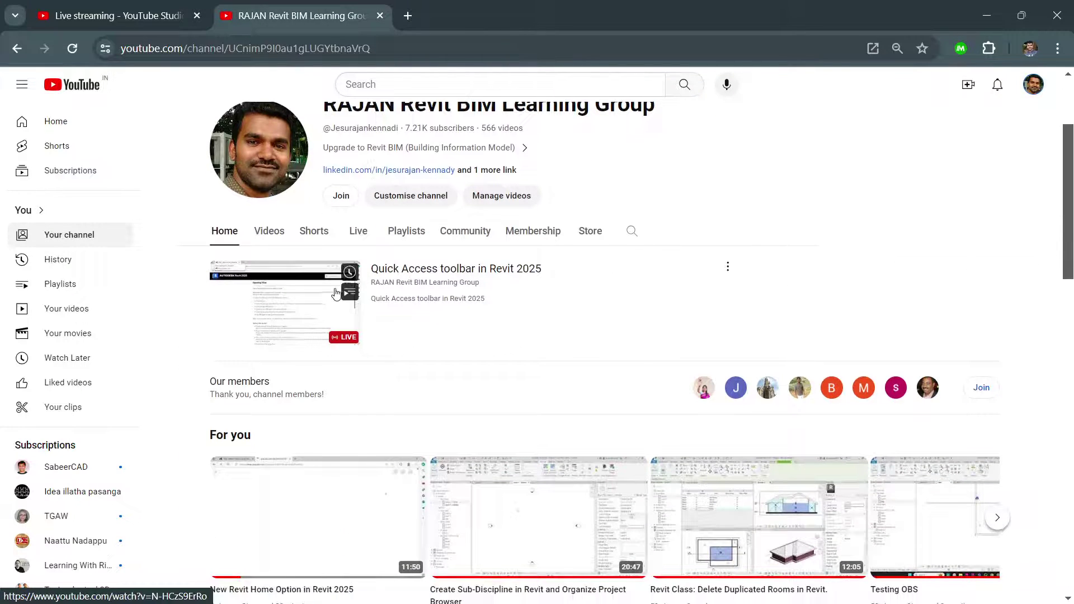
pyautogui.click(406, 234)
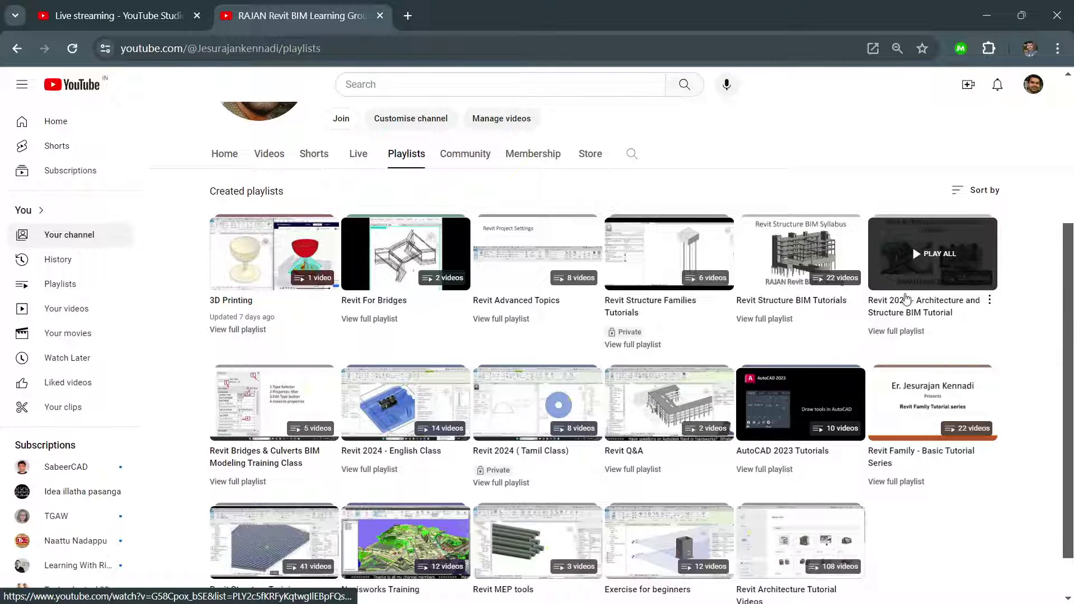
pyautogui.click(922, 262)
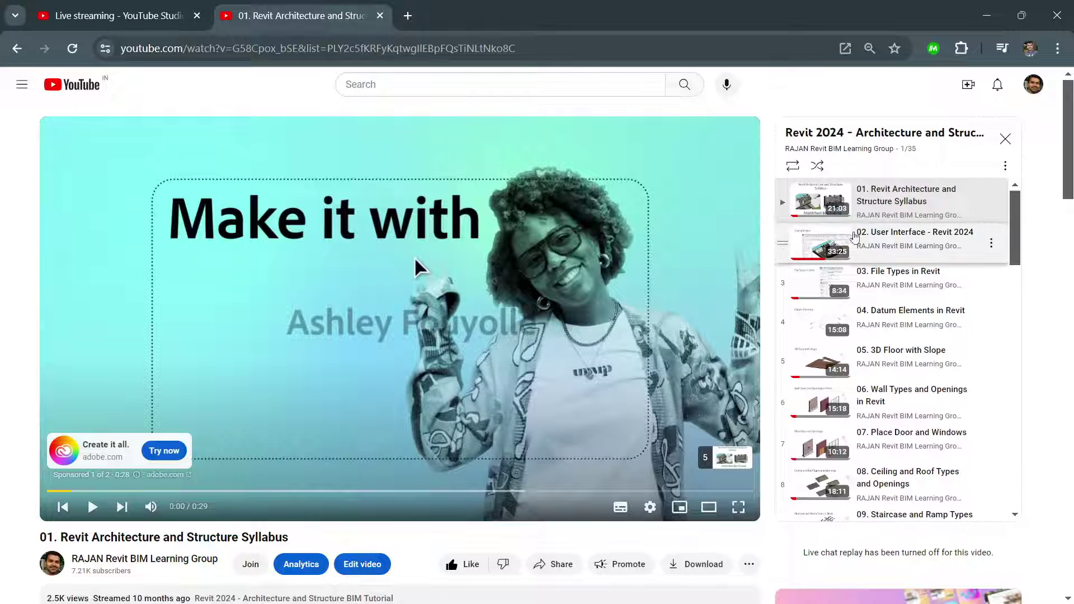
# Switch to '02. User Interface - Revit 2024' and pause it at 18:54.
pyautogui.click(899, 254)
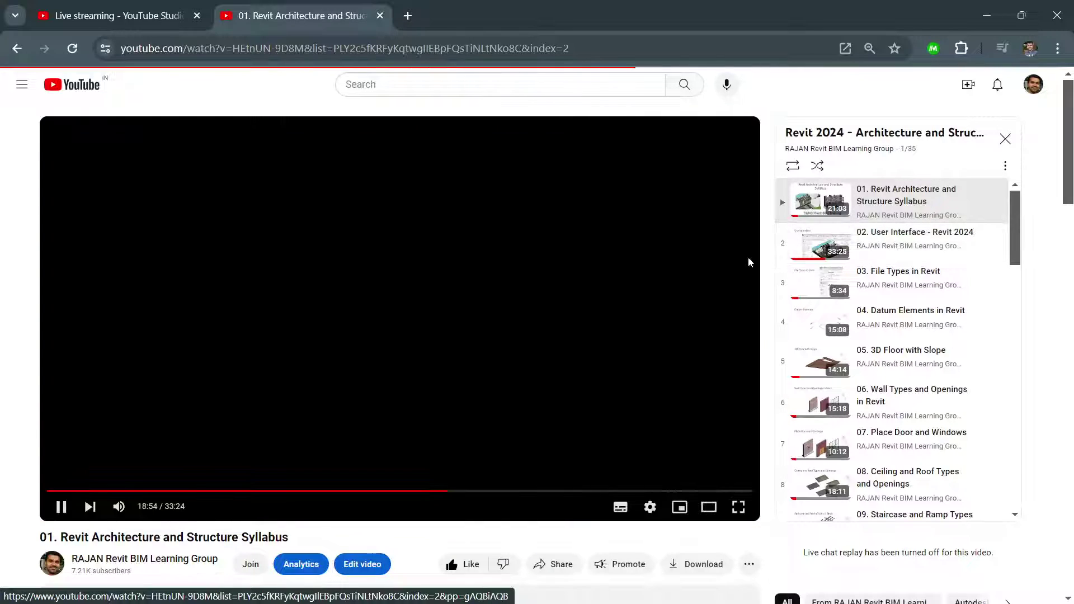
pyautogui.click(401, 262)
pyautogui.click(401, 267)
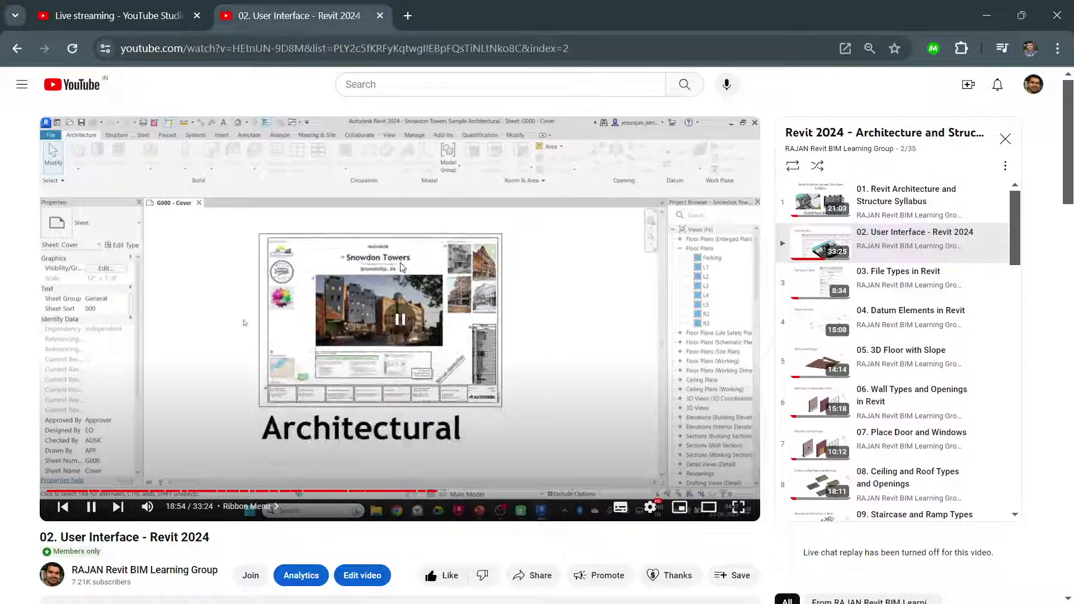
pyautogui.click(401, 264)
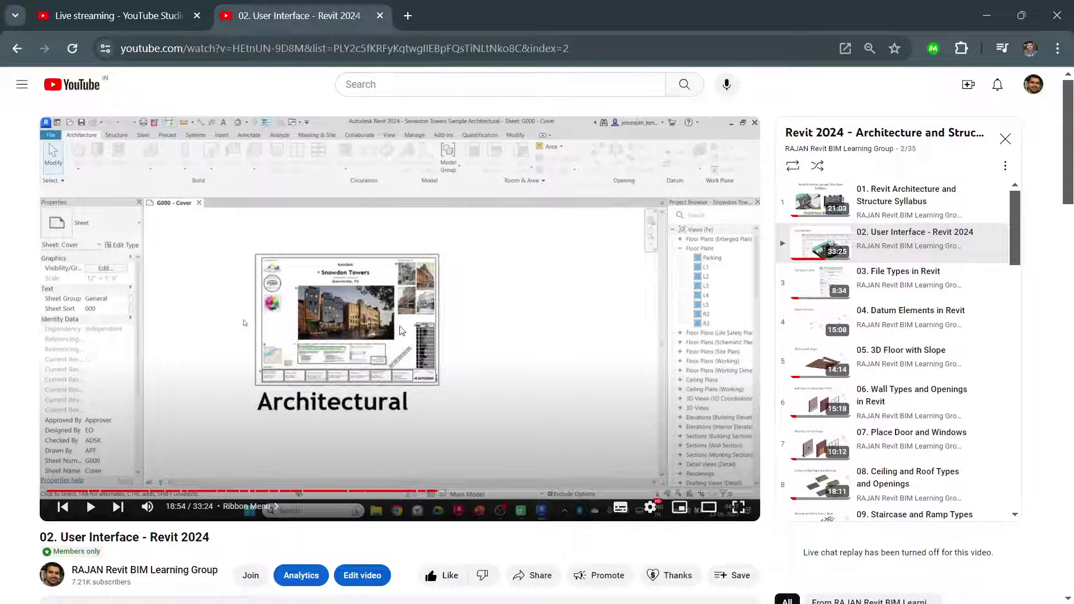
# View the Revit Tutorial Videos channel membership tier.
pyautogui.click(250, 576)
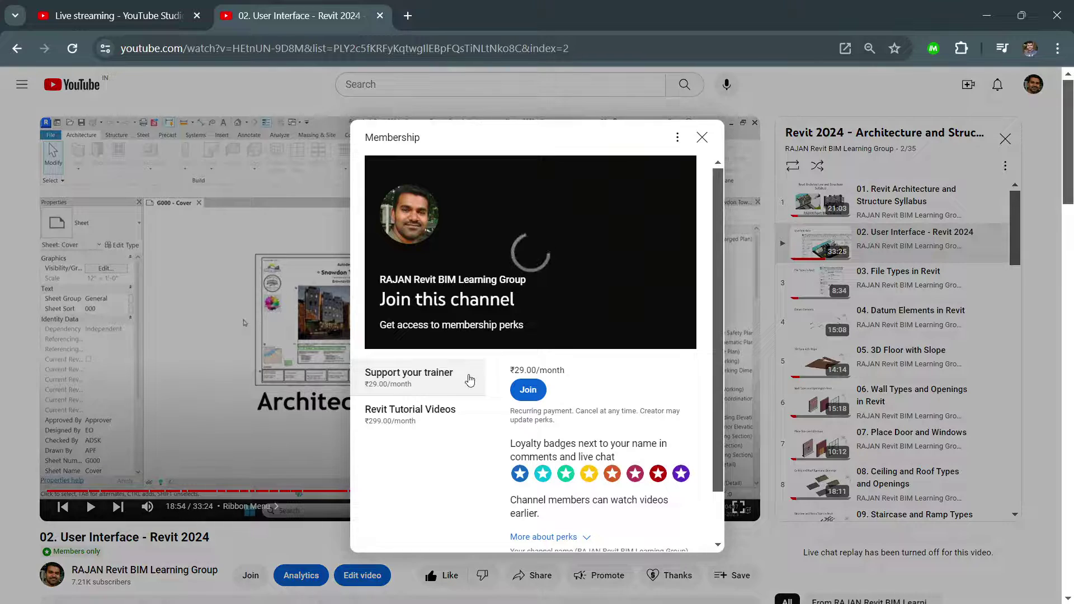
pyautogui.click(417, 424)
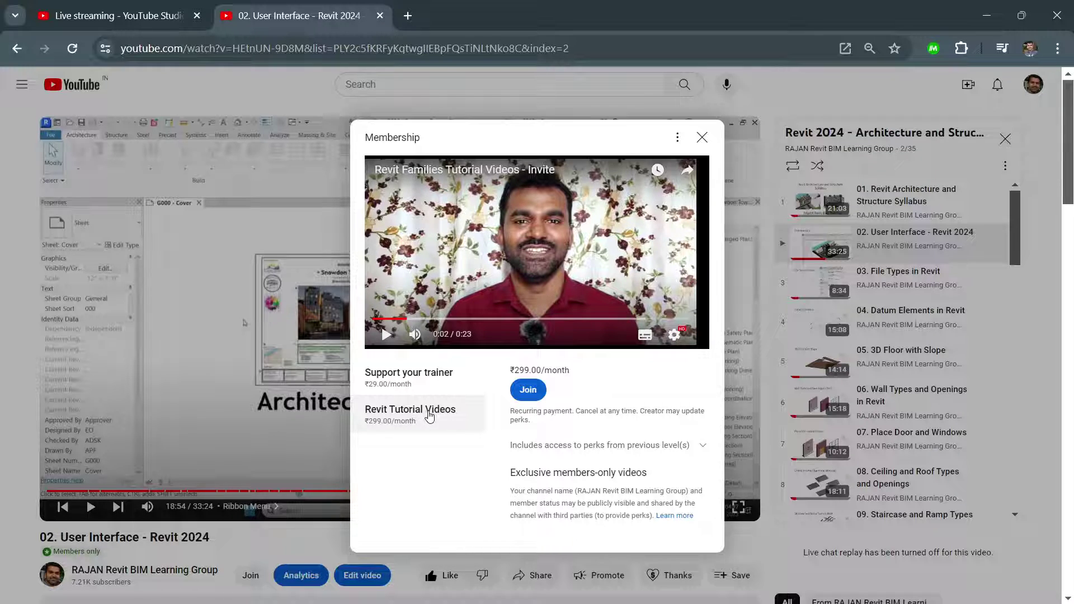
# Close the YouTube browser and minimize the help page to reveal Revit's 3D view.
pyautogui.click(1069, 25)
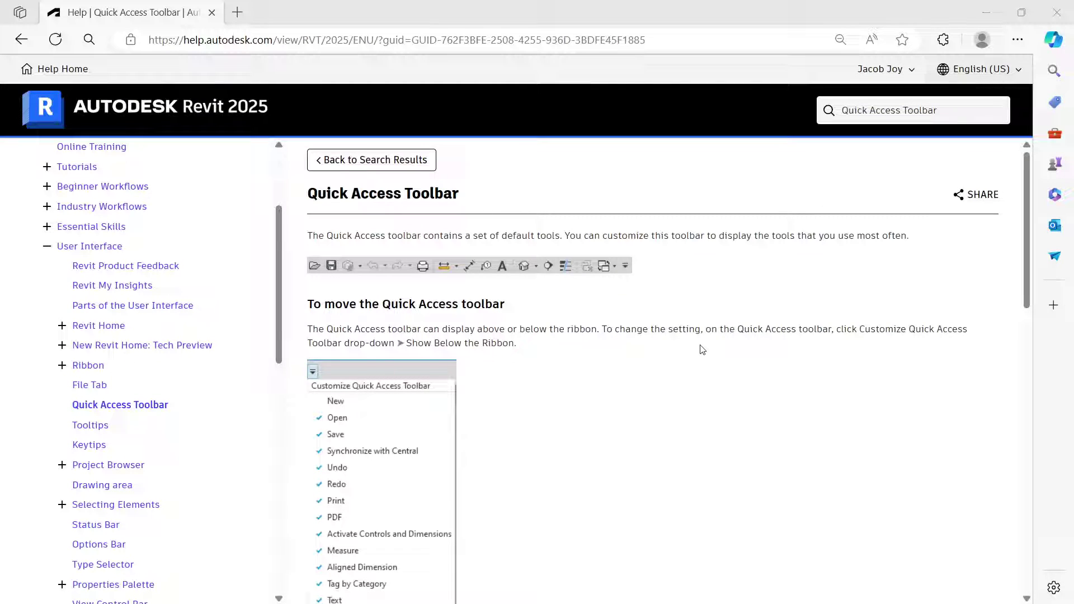
pyautogui.click(987, 12)
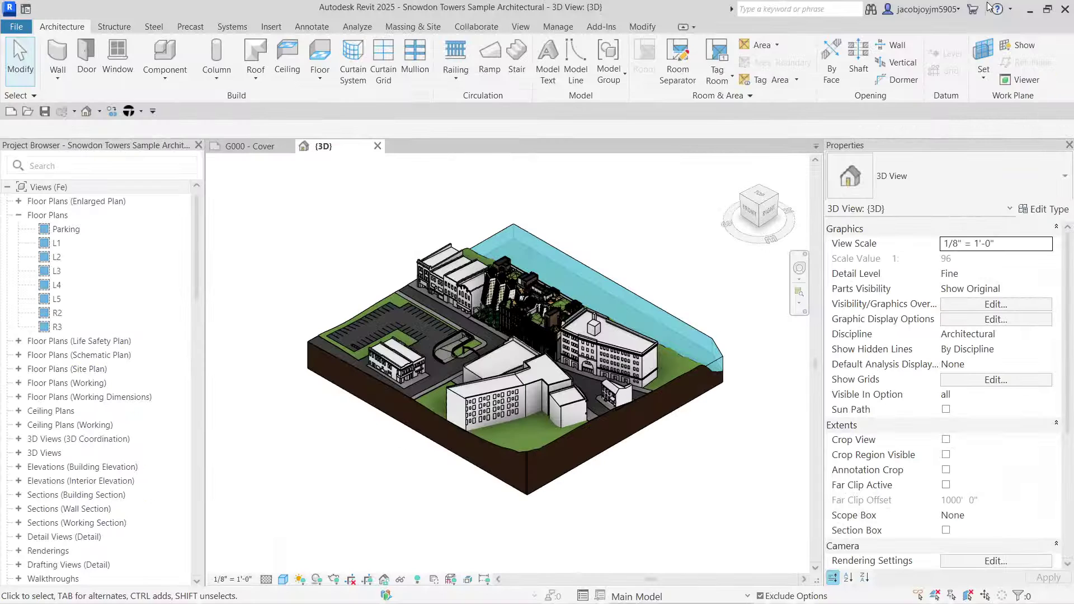